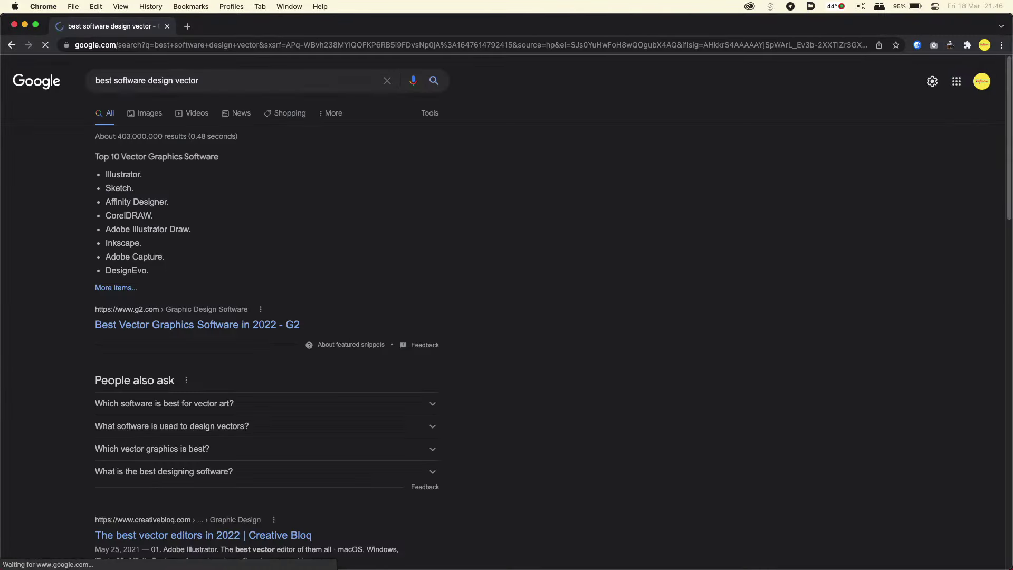
# Open Adobe Illustrator's product page from the search results and highlight its S$27.62/mo price
pyautogui.scroll(-2, 245, 435)
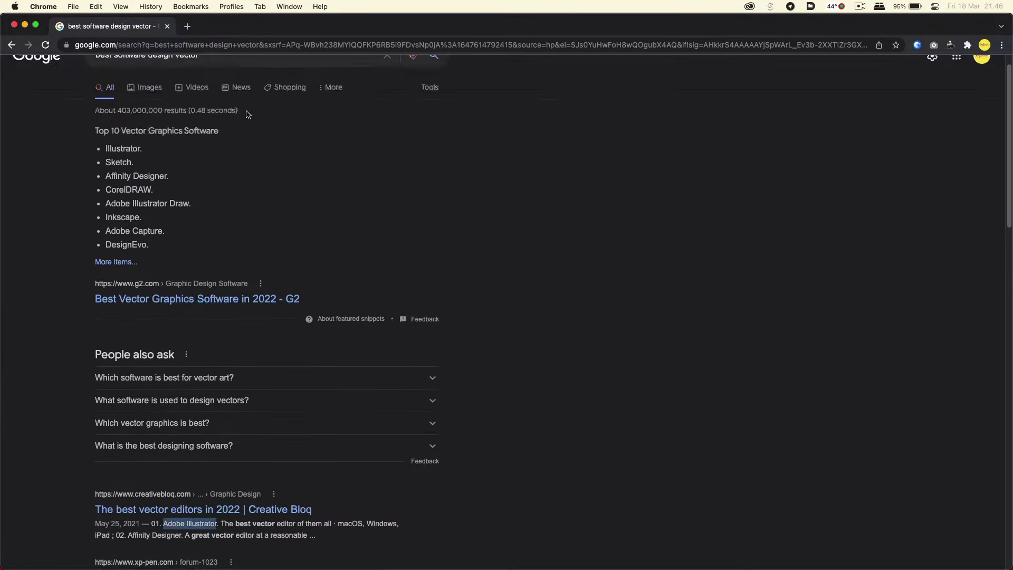
pyautogui.click(235, 204)
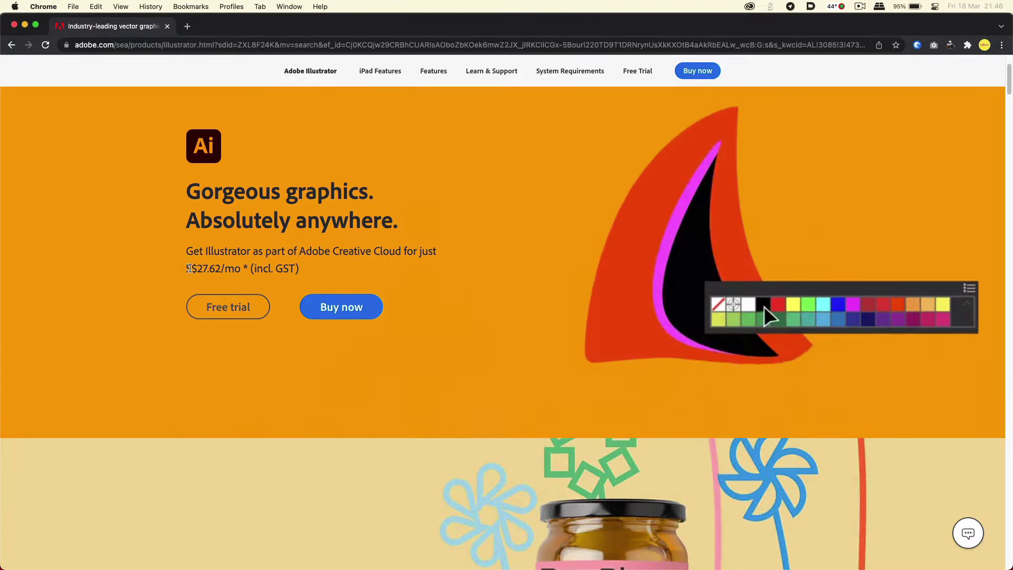
pyautogui.moveTo(185, 268); pyautogui.dragTo(240, 269)
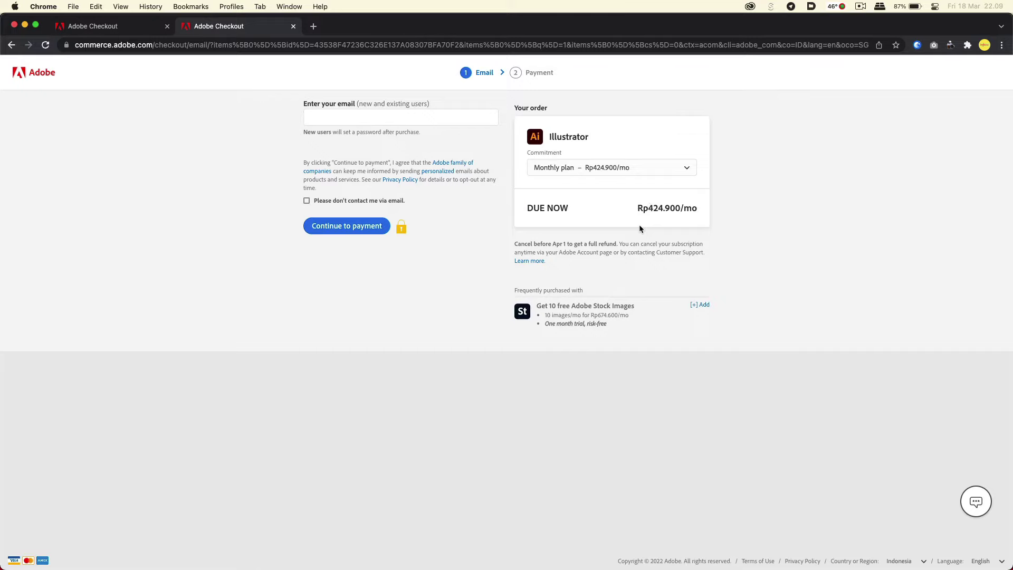
# Highlight the 424.900/mo due-now price on the Illustrator order card
pyautogui.moveTo(648, 207); pyautogui.dragTo(708, 208)
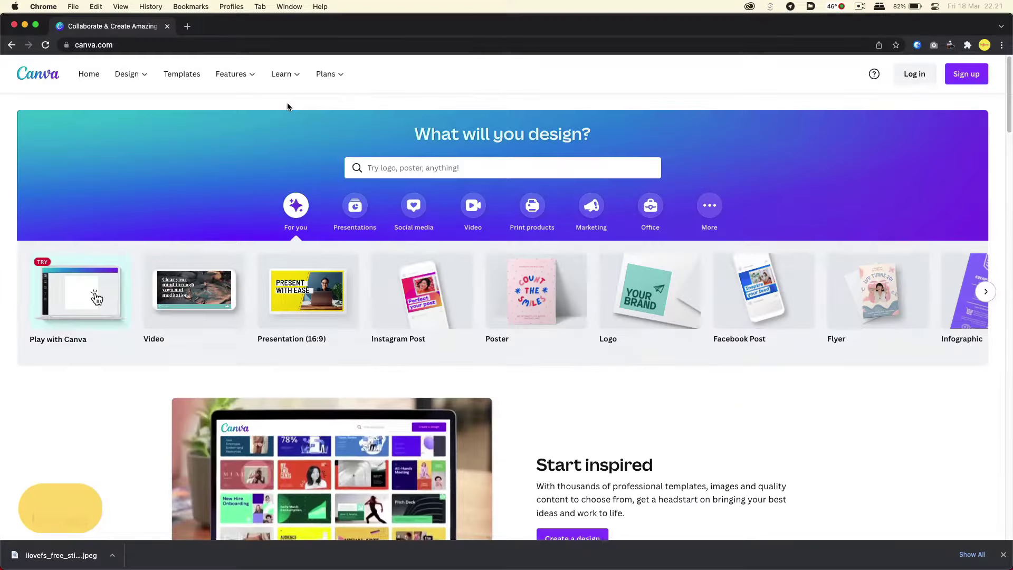
# Scroll down the Canva homepage toward the poster templates
pyautogui.scroll(-1, 287, 103)
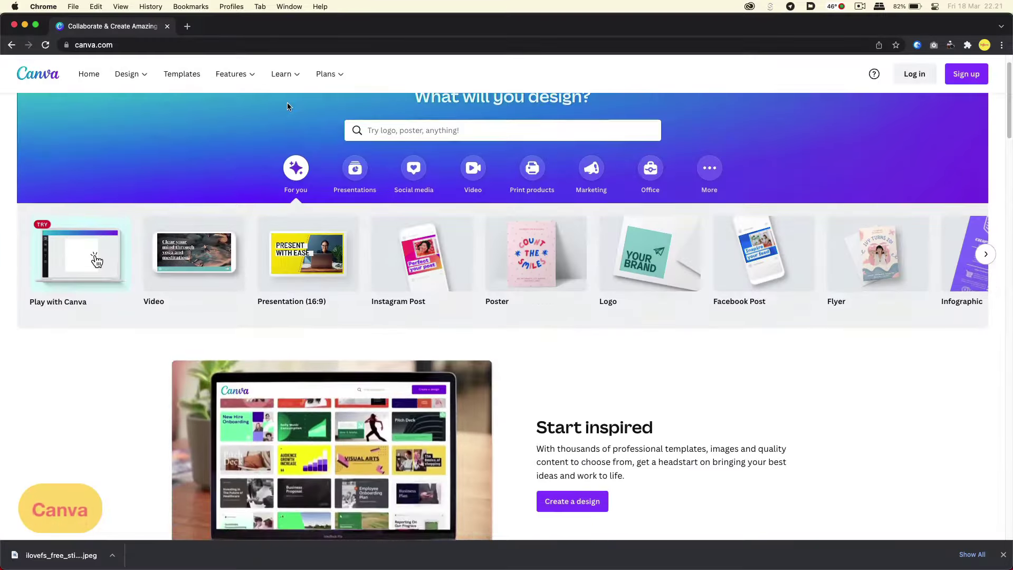
pyautogui.scroll(-3, 287, 102)
pyautogui.scroll(-3, 287, 102)
pyautogui.scroll(-3, 288, 107)
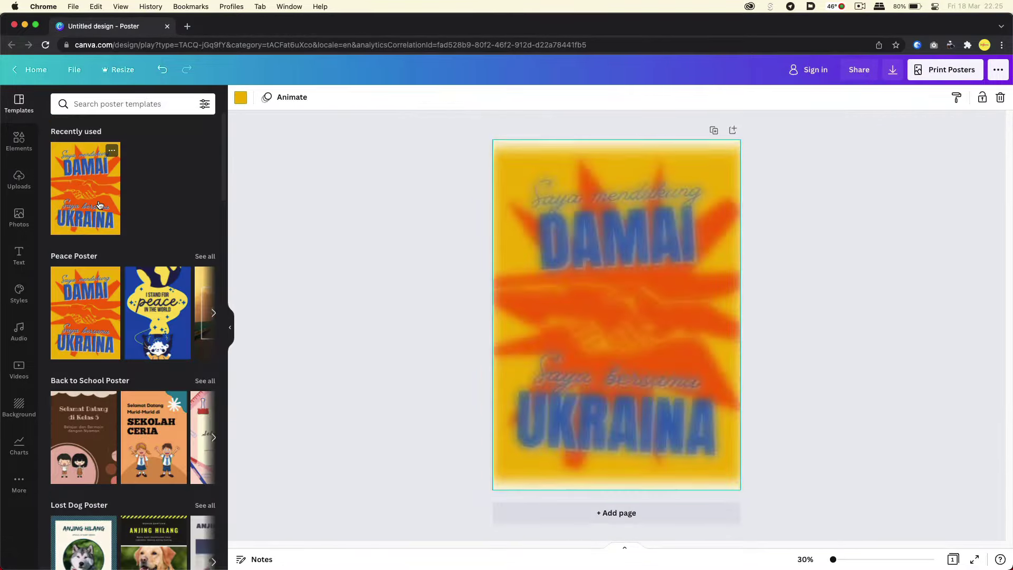
# Change the UKRAINA headline to INDONESIA, then apply the I stand for peace poster template
pyautogui.click(596, 234)
pyautogui.write('INDONE')
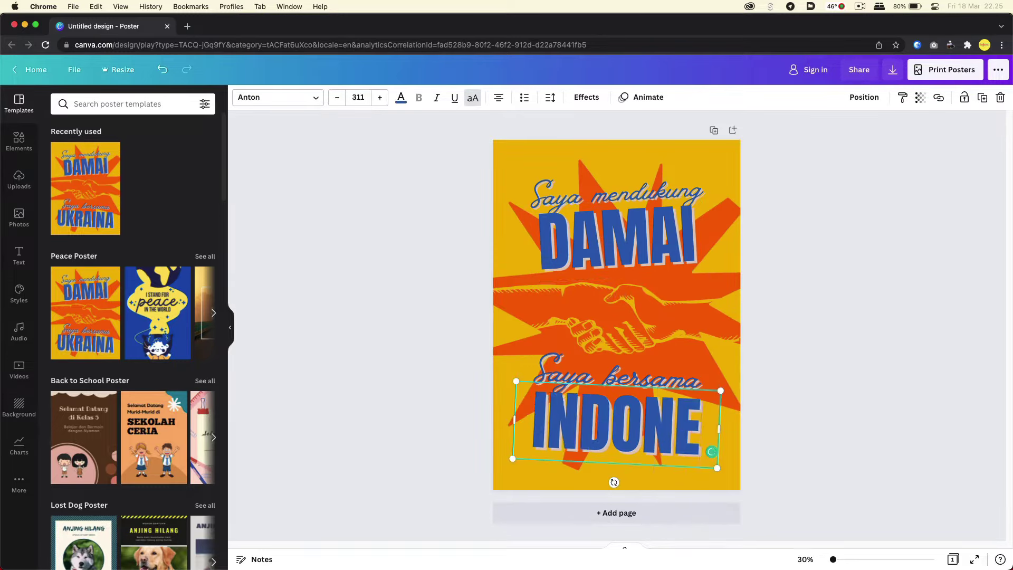
pyautogui.write('SIA')
pyautogui.click(381, 240)
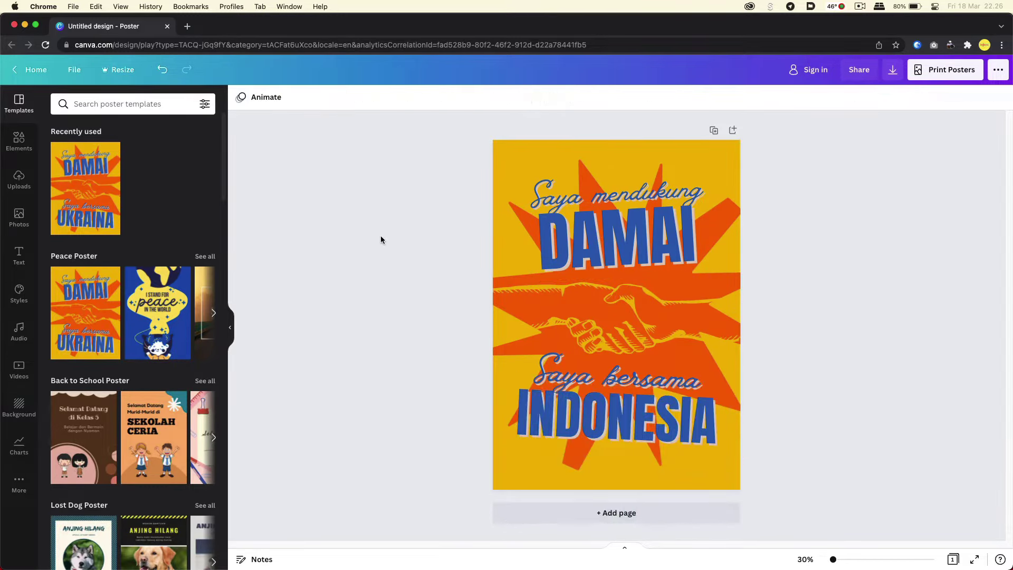
pyautogui.click(174, 296)
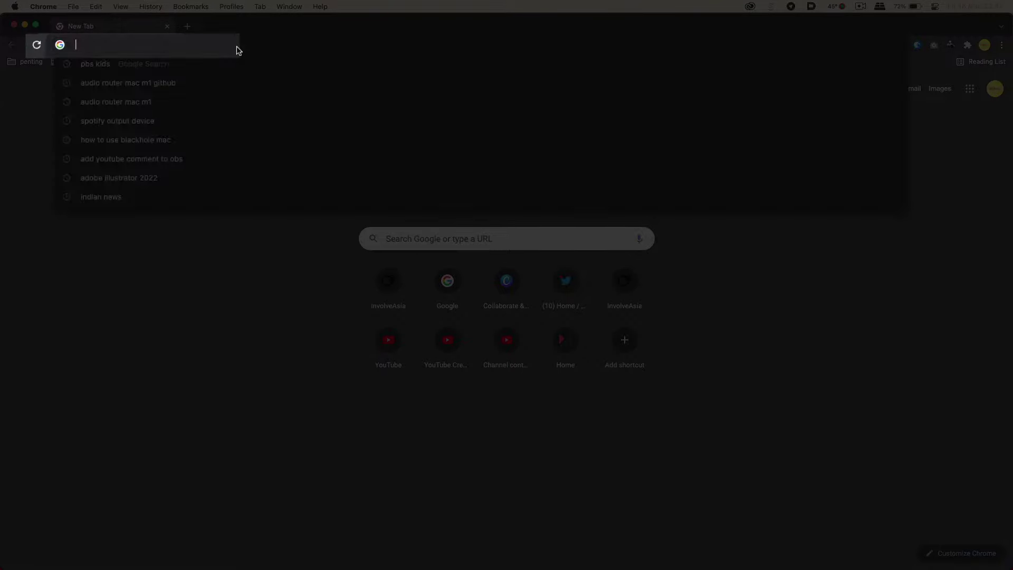
# Load canva.com, scroll down, and highlight the sentence describing what Canva is
pyautogui.write('canva.com')
pyautogui.press('Return')
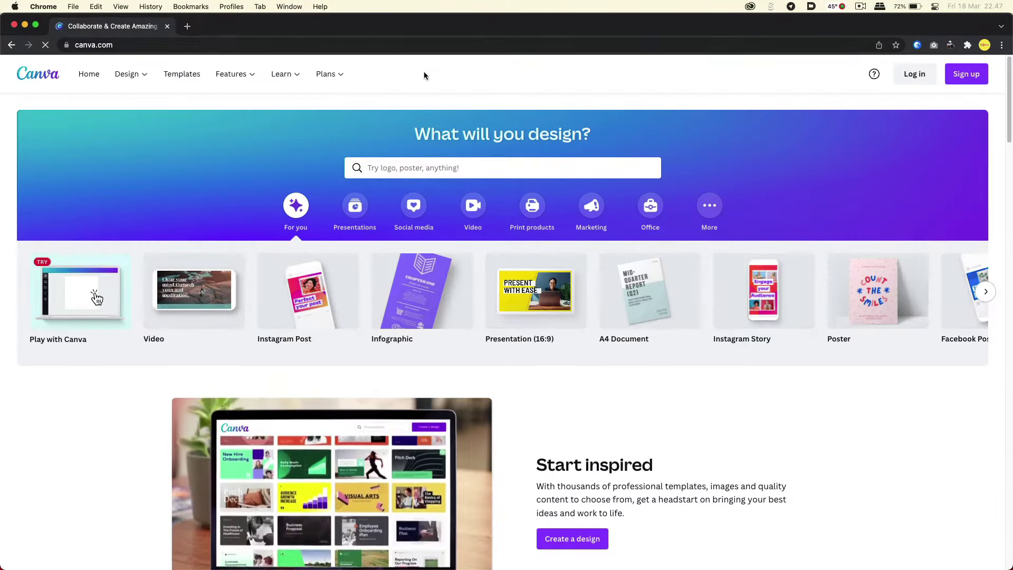
pyautogui.scroll(-4, 588, 287)
pyautogui.scroll(-5, 752, 498)
pyautogui.scroll(-4, 751, 498)
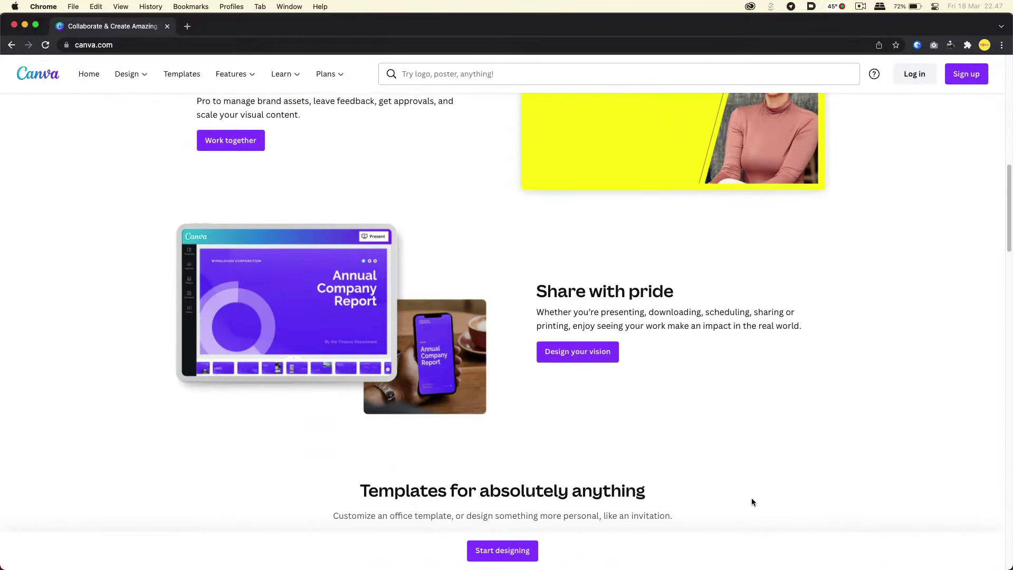
pyautogui.scroll(-5, 752, 501)
pyautogui.scroll(-10, 751, 501)
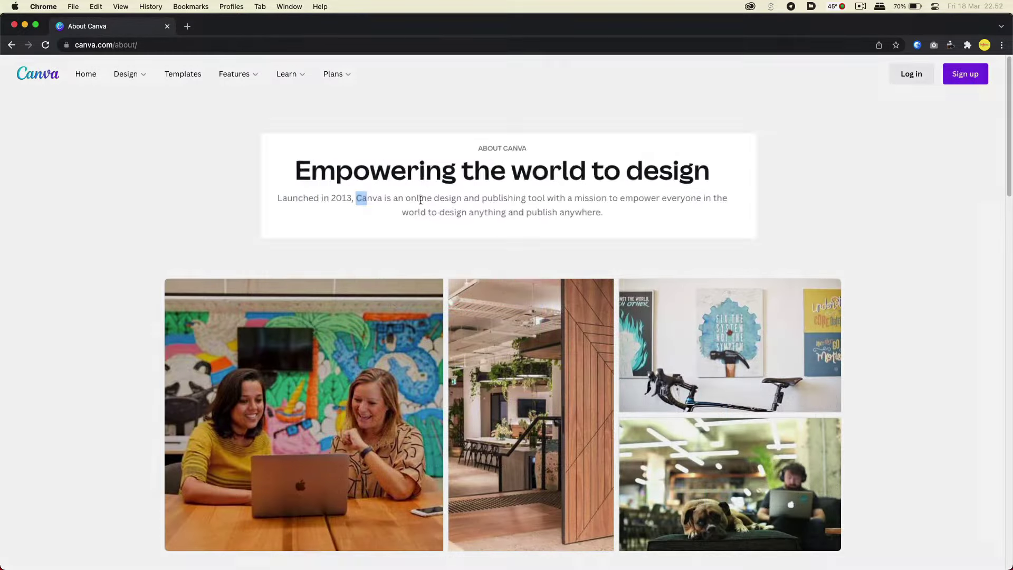
pyautogui.moveTo(421, 200); pyautogui.dragTo(612, 232)
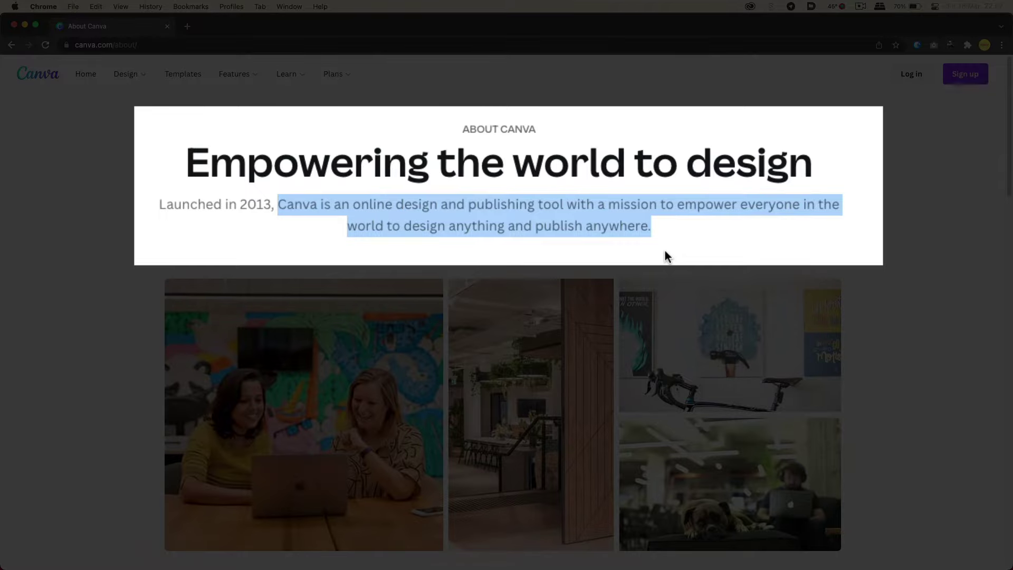
# Scroll further down the About page and reveal the next company value cards
pyautogui.scroll(-2, 627, 234)
pyautogui.scroll(-1, 612, 227)
pyautogui.scroll(-3, 608, 226)
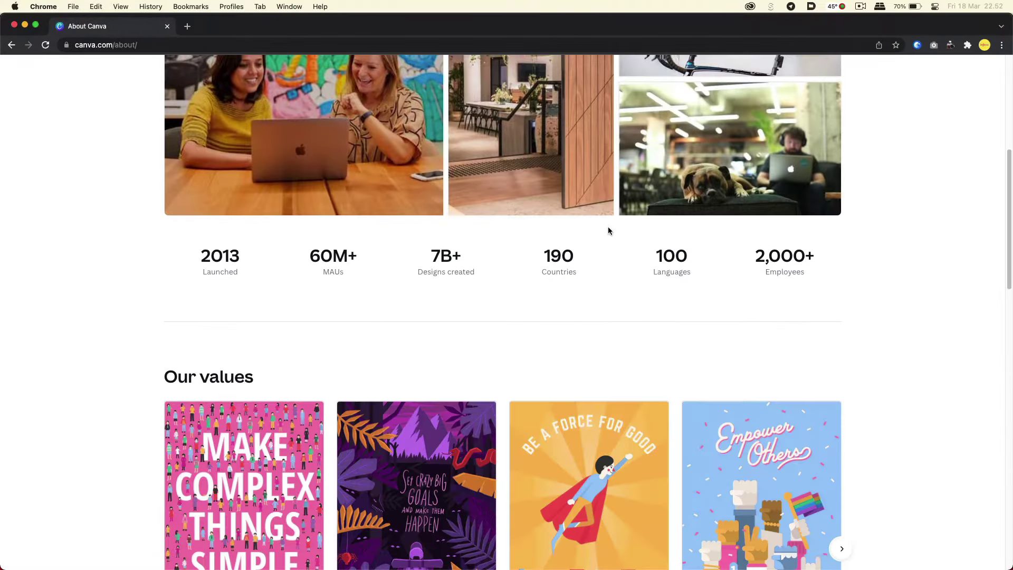
pyautogui.scroll(-3, 608, 230)
pyautogui.scroll(-2, 606, 228)
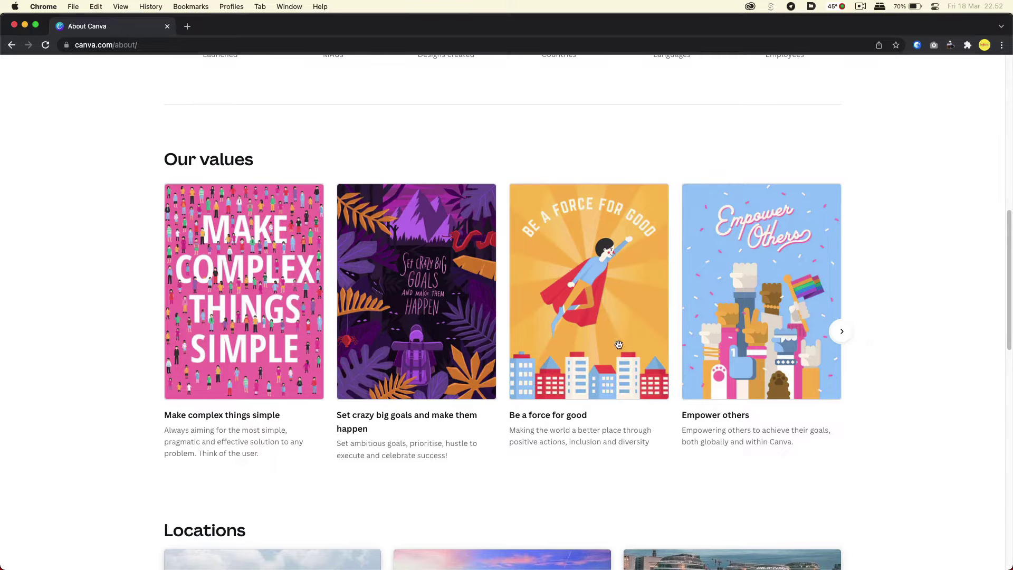
pyautogui.click(841, 331)
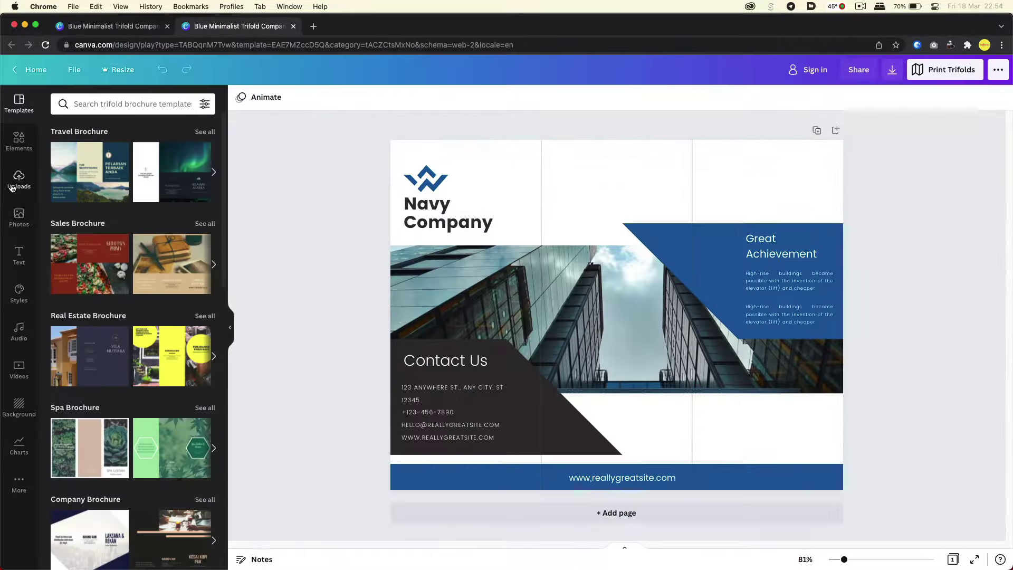
# Select the brochure's building photo and start a crop, then cancel it
pyautogui.click(19, 216)
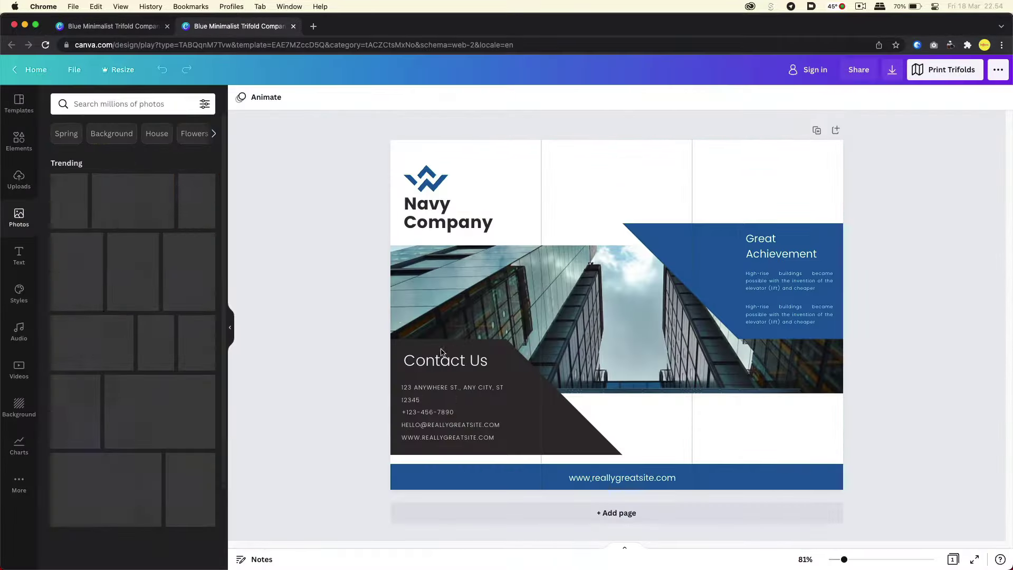
pyautogui.click(430, 247)
pyautogui.click(306, 97)
pyautogui.click(338, 97)
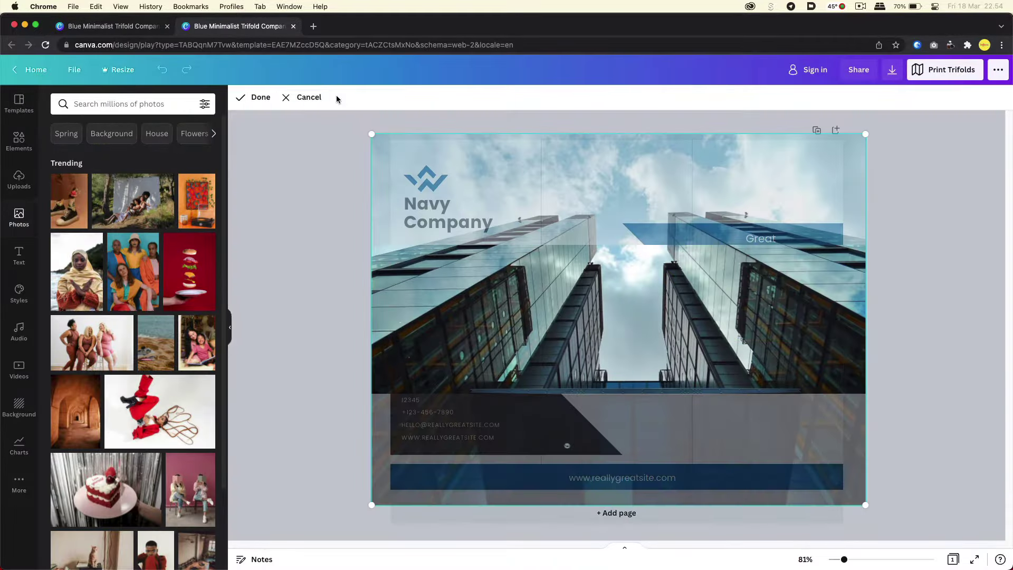
pyautogui.click(303, 106)
# Add a heading text box containing the letter C
pyautogui.click(19, 255)
pyautogui.click(113, 153)
pyautogui.write('C')
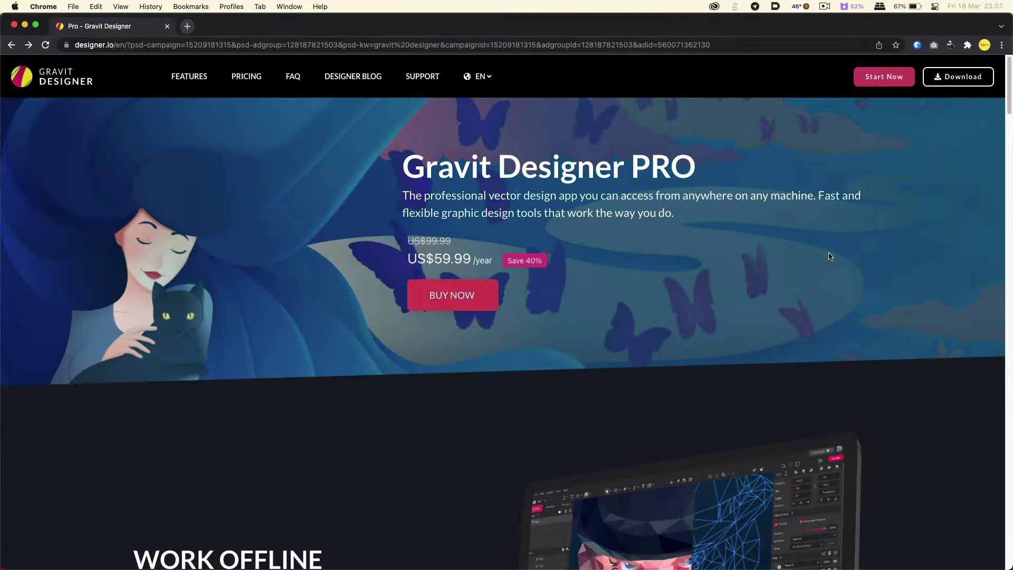
# Scroll down designer.io to the FREE and US$59.99/year PRO pricing cards, clearing the FREE highlight
pyautogui.scroll(-5, 830, 257)
pyautogui.scroll(-5, 830, 257)
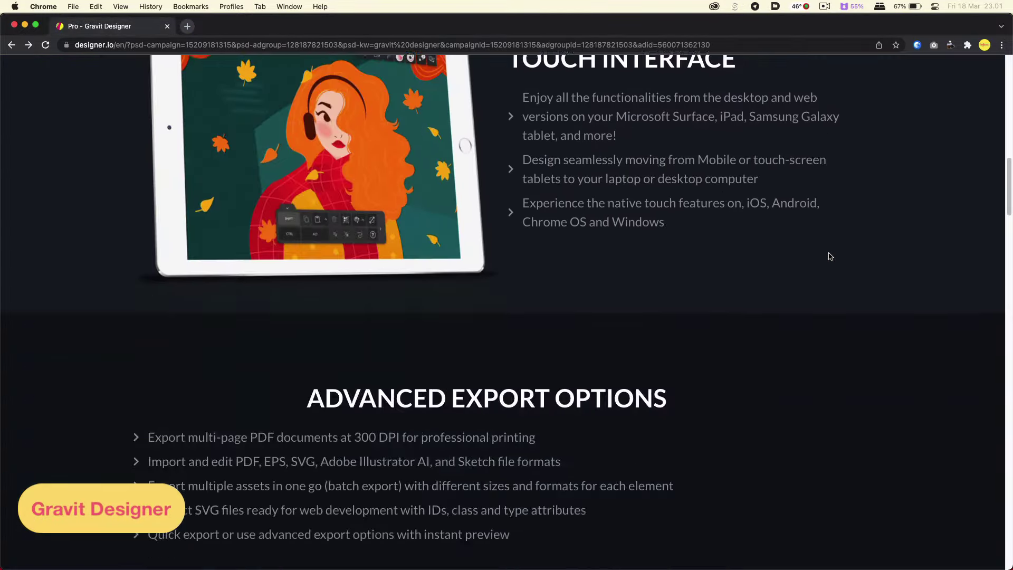
pyautogui.scroll(-5, 830, 256)
pyautogui.scroll(-5, 830, 256)
pyautogui.scroll(-5, 830, 256)
pyautogui.scroll(-5, 829, 256)
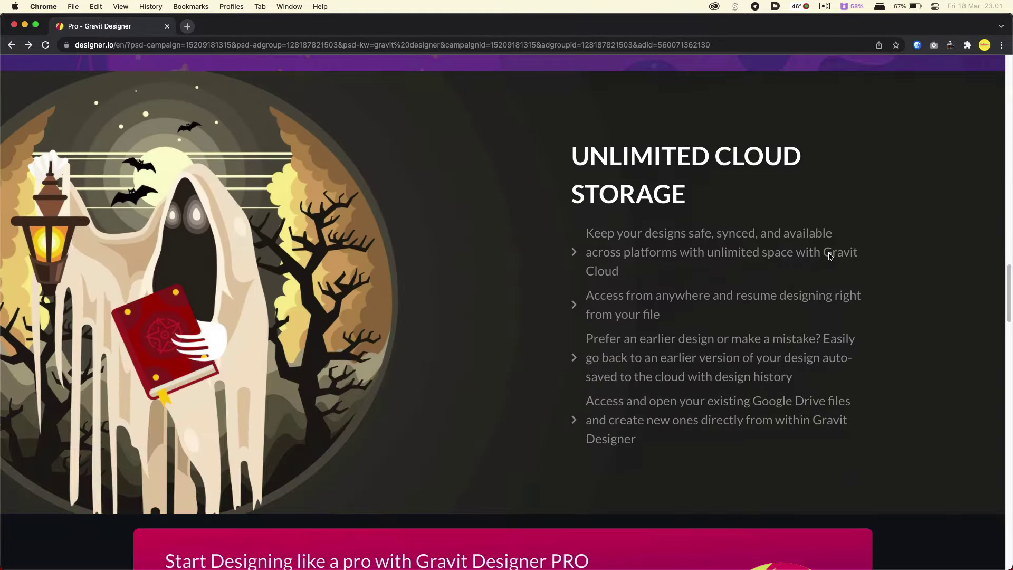
pyautogui.scroll(-5, 829, 257)
pyautogui.scroll(-5, 830, 256)
pyautogui.scroll(-5, 830, 256)
pyautogui.scroll(-5, 830, 256)
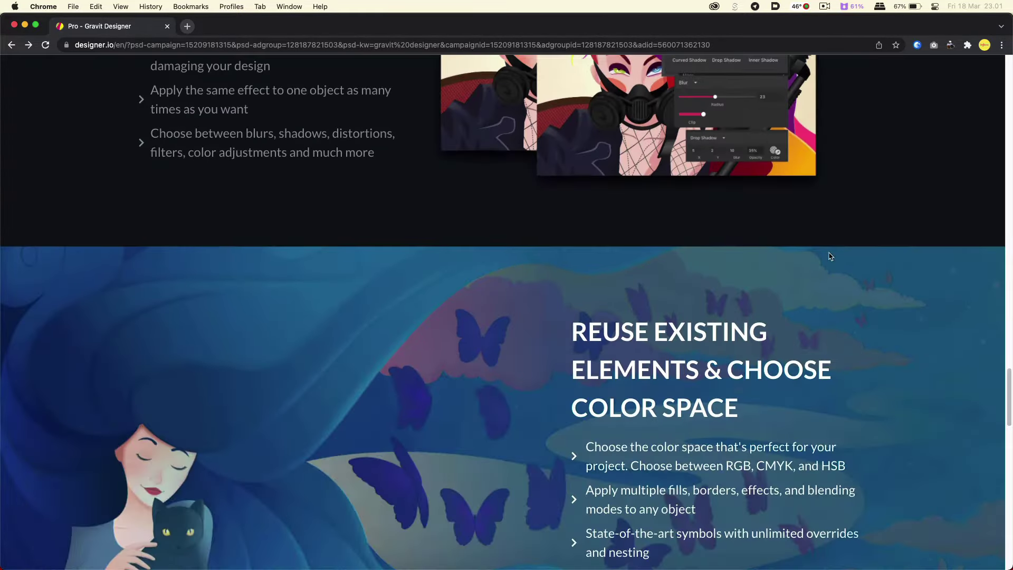
pyautogui.scroll(-5, 830, 256)
pyautogui.scroll(-5, 829, 256)
pyautogui.scroll(-4, 830, 257)
pyautogui.scroll(-4, 830, 256)
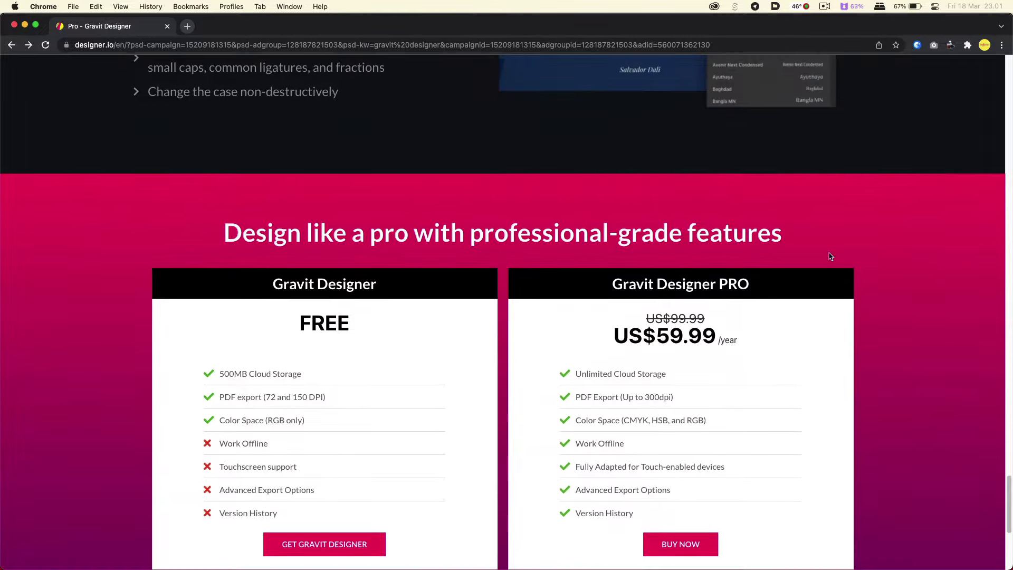
pyautogui.scroll(-2, 830, 256)
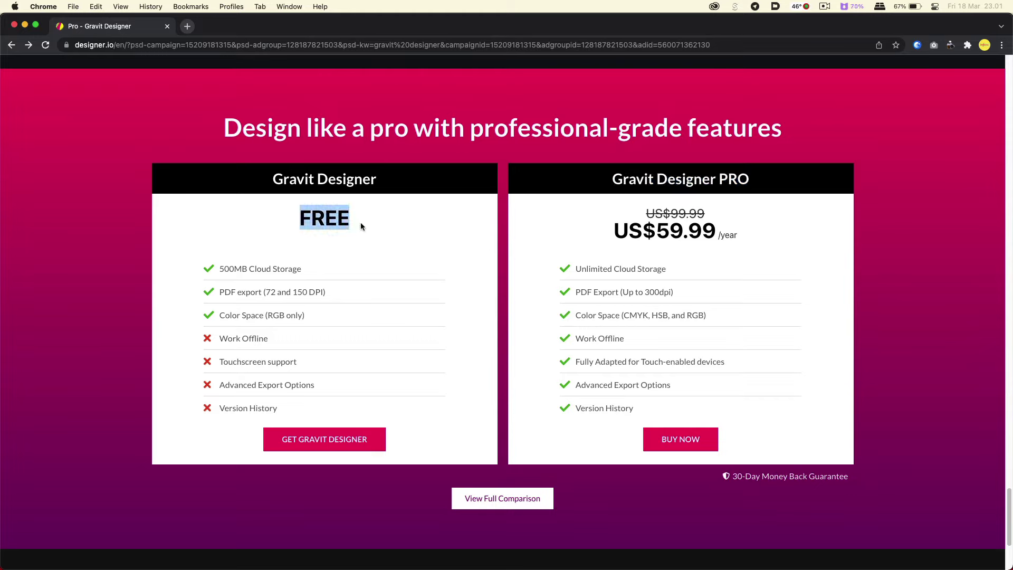
pyautogui.click(414, 267)
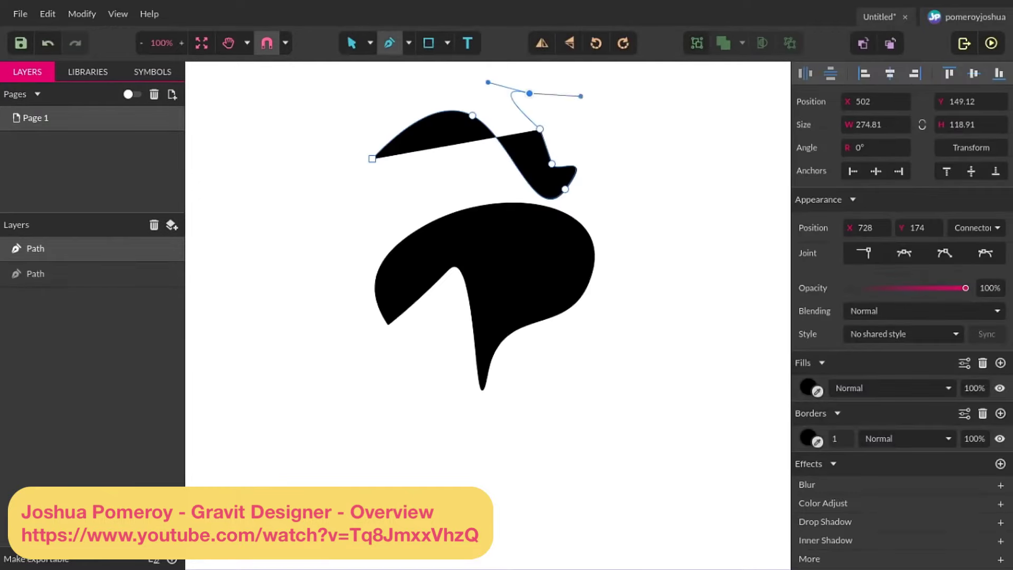
# Extend the upper black path leftward with a new curved anchor and finish the path
pyautogui.moveTo(617, 105); pyautogui.dragTo(621, 139)
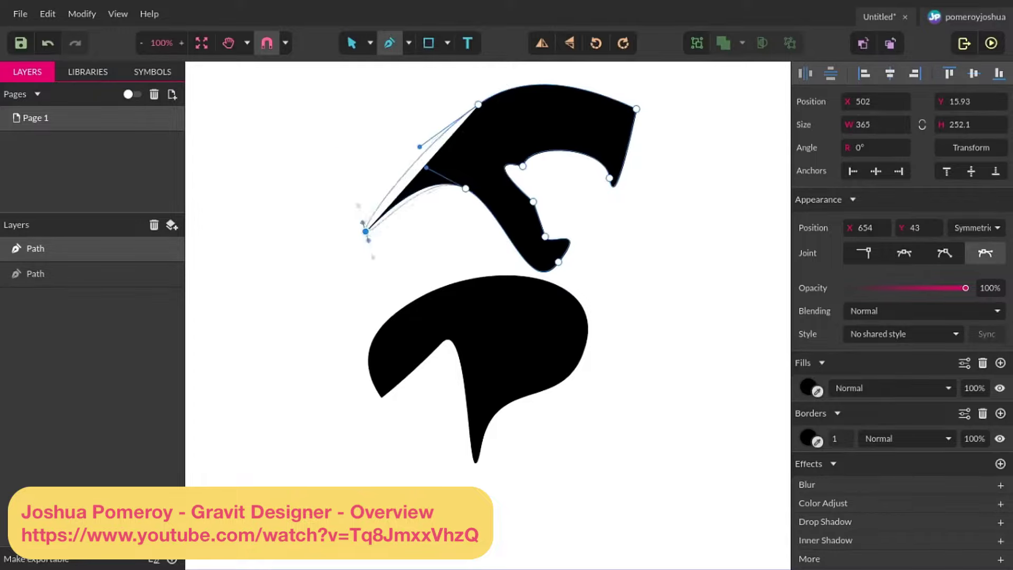
pyautogui.press('Escape')
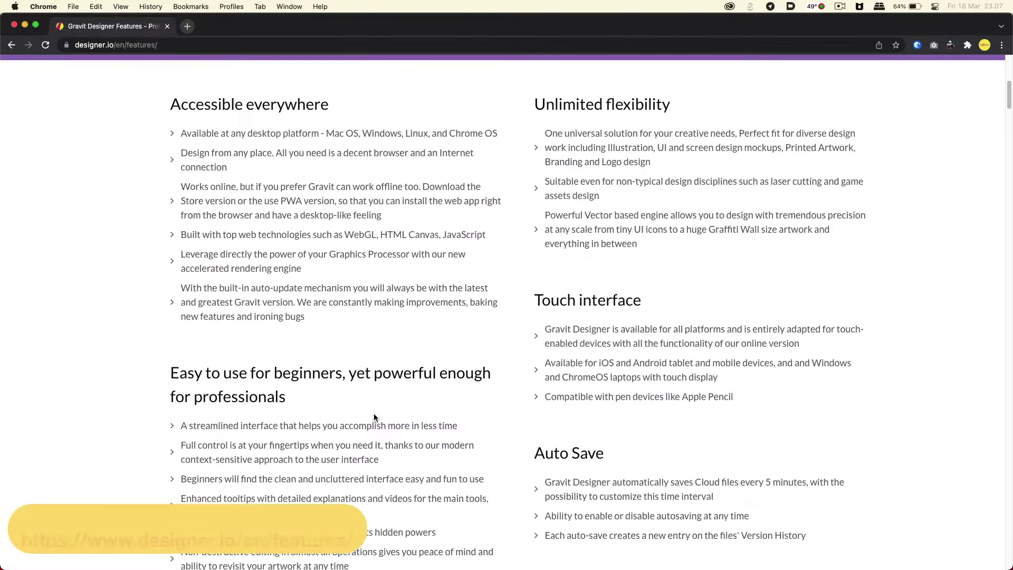
# Scroll the designer.io features page past Fills and vector path manipulation down to Image editing
pyautogui.scroll(-5, 373, 413)
pyautogui.scroll(-5, 374, 416)
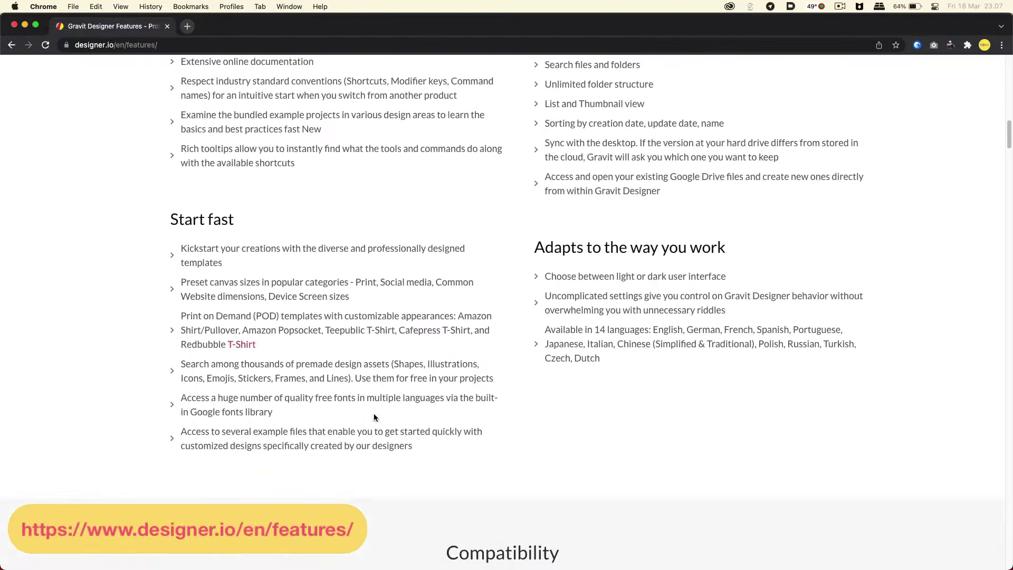
pyautogui.scroll(-5, 374, 416)
pyautogui.scroll(-5, 374, 417)
pyautogui.scroll(-5, 374, 416)
pyautogui.scroll(-5, 374, 416)
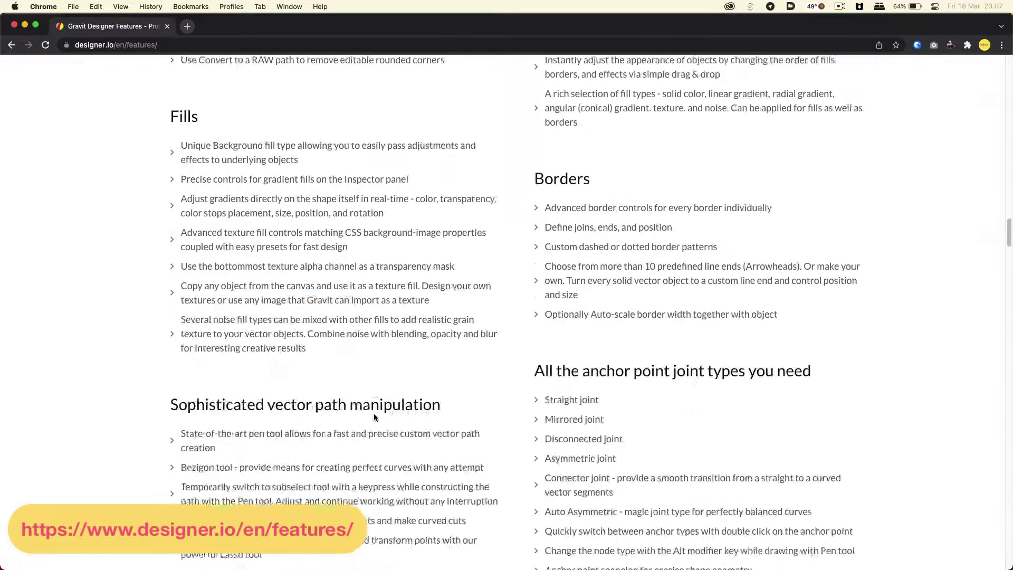
pyautogui.scroll(-5, 373, 416)
pyautogui.scroll(-5, 374, 417)
pyautogui.scroll(-5, 373, 417)
pyautogui.scroll(-5, 374, 417)
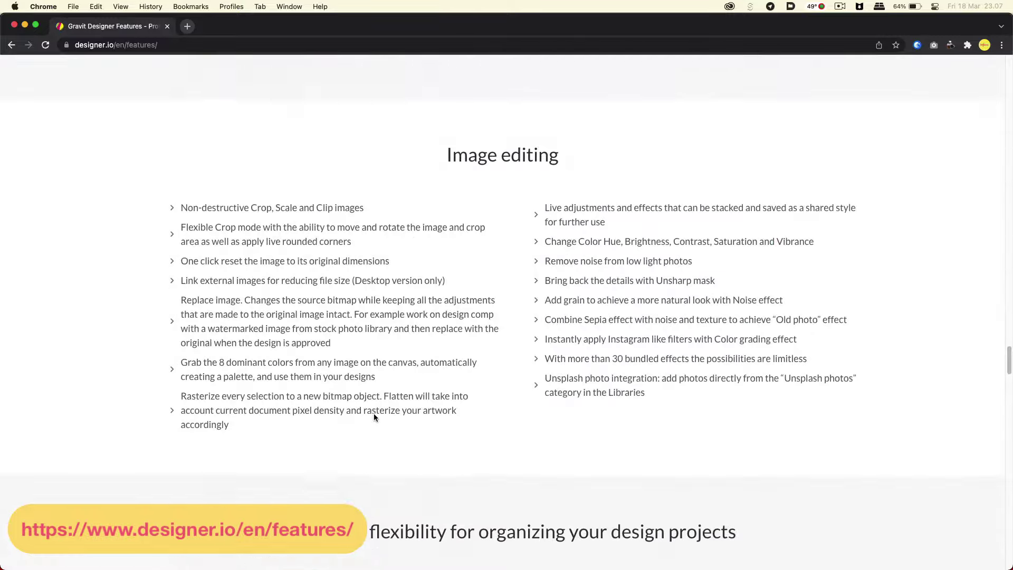
pyautogui.scroll(-5, 373, 416)
pyautogui.scroll(-5, 373, 416)
pyautogui.scroll(-5, 374, 417)
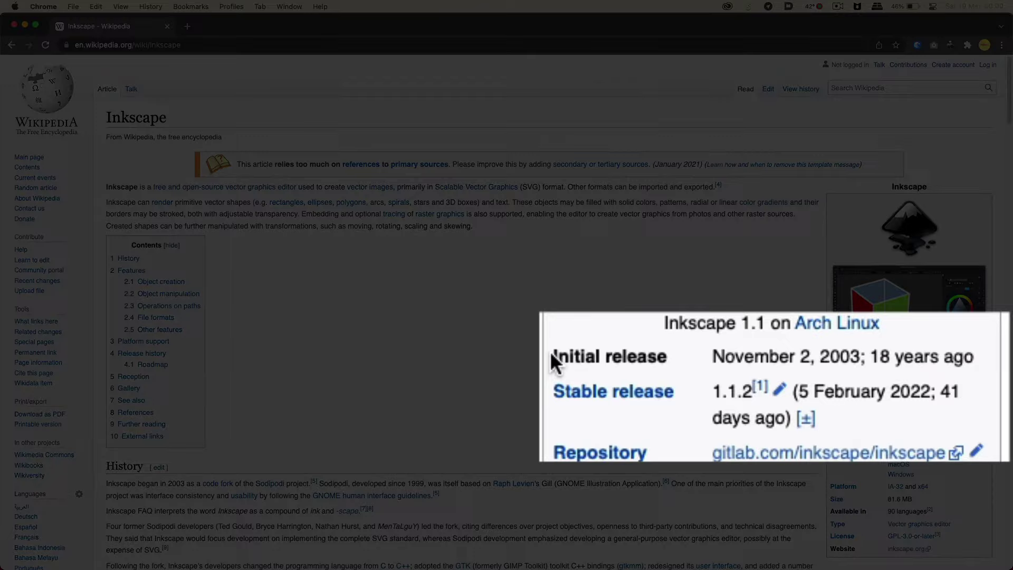
# Highlight the Initial release entry, November 2, 2003, then view the Inkscape screenshot full-size
pyautogui.moveTo(829, 373); pyautogui.dragTo(873, 377)
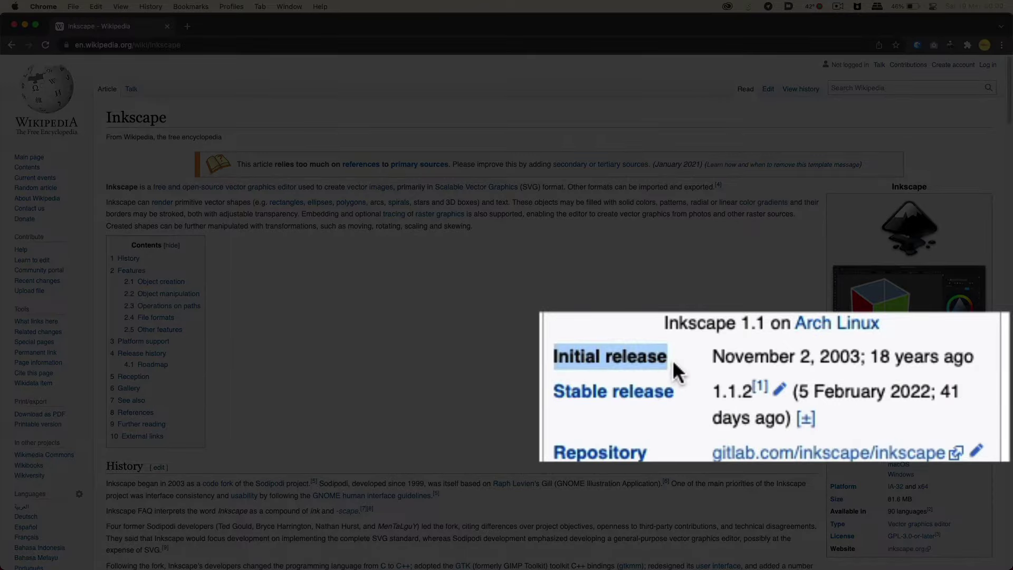
pyautogui.click(723, 361)
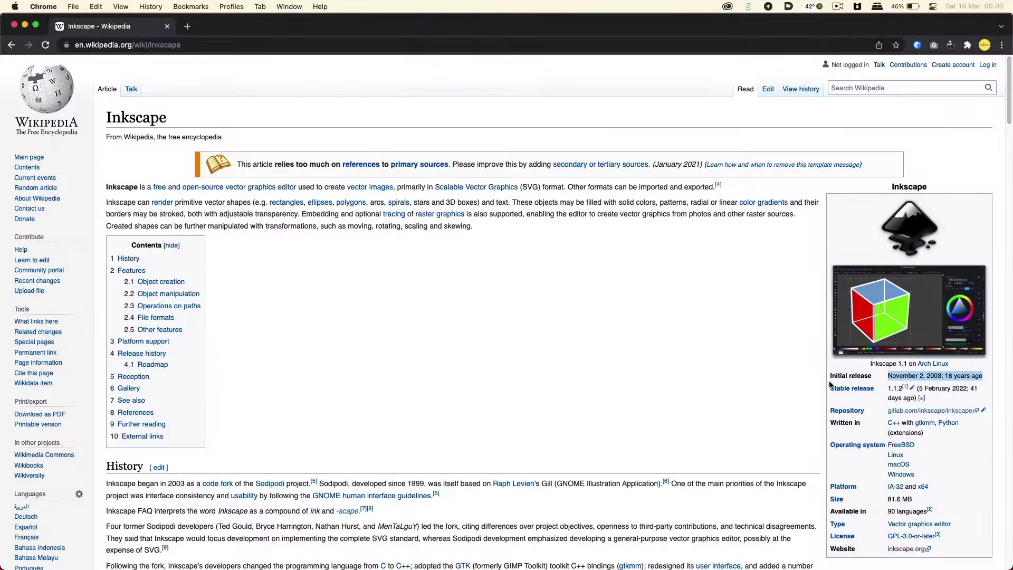
pyautogui.click(892, 311)
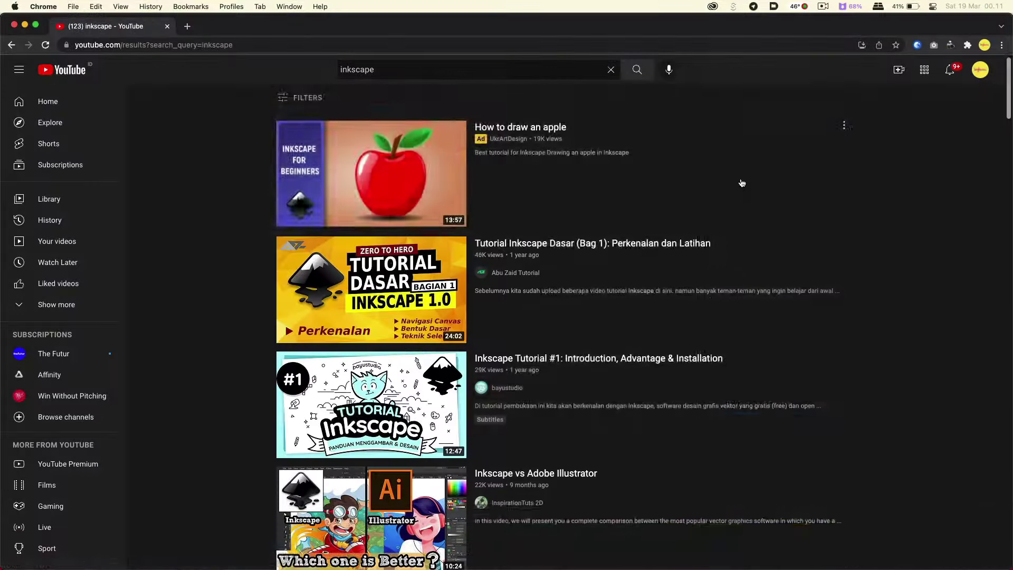
# Scroll the inkscape search results and open the Tutorial Inkscape Dasar video
pyautogui.scroll(-3, 741, 181)
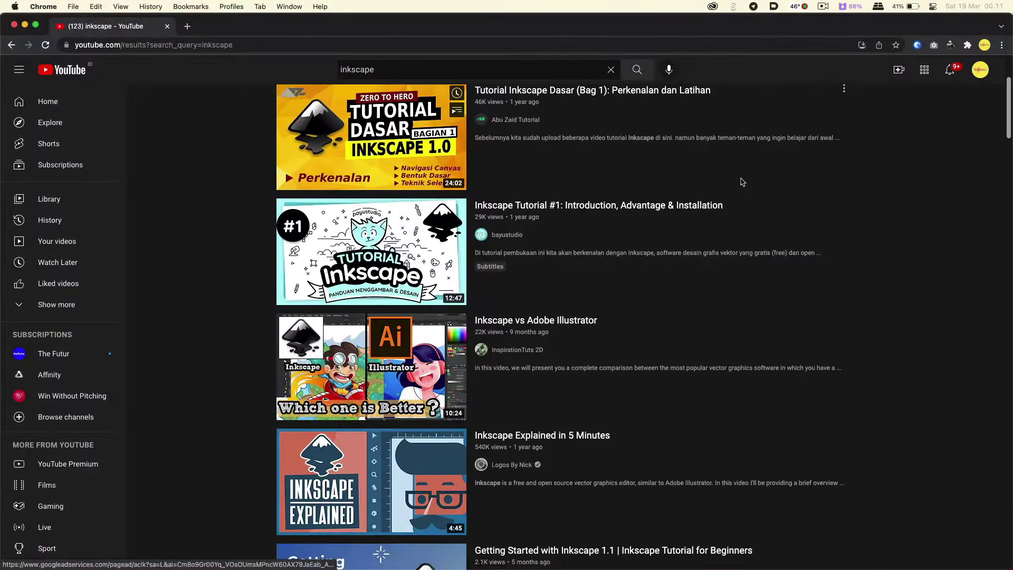
pyautogui.scroll(-3, 741, 181)
pyautogui.scroll(-2, 742, 181)
pyautogui.scroll(-3, 741, 181)
pyautogui.scroll(-3, 742, 181)
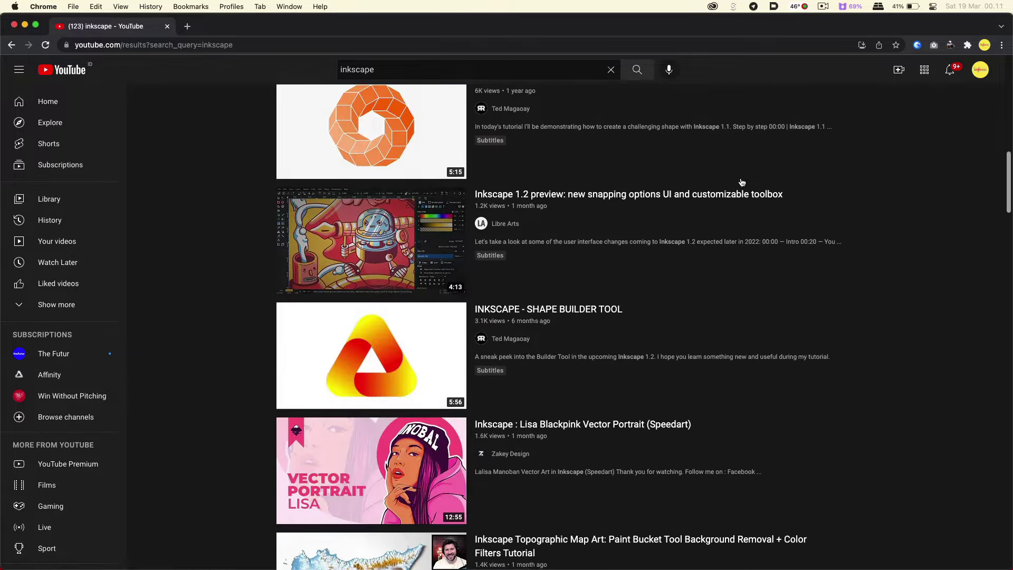
pyautogui.scroll(-3, 742, 182)
pyautogui.scroll(-4, 741, 181)
pyautogui.scroll(-3, 741, 182)
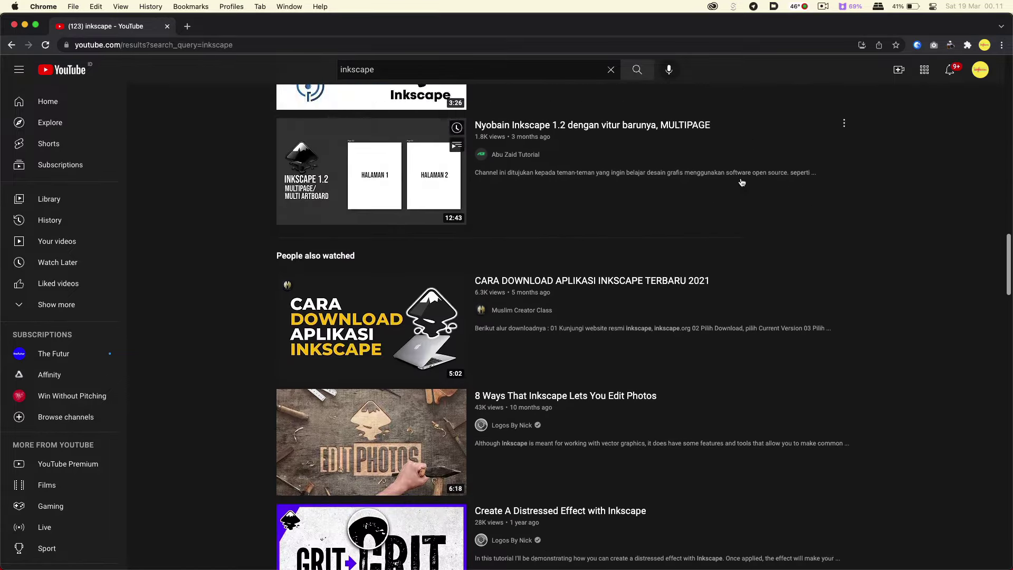
pyautogui.scroll(-3, 741, 183)
pyautogui.scroll(-3, 742, 182)
pyautogui.scroll(-3, 741, 182)
pyautogui.scroll(-5, 741, 182)
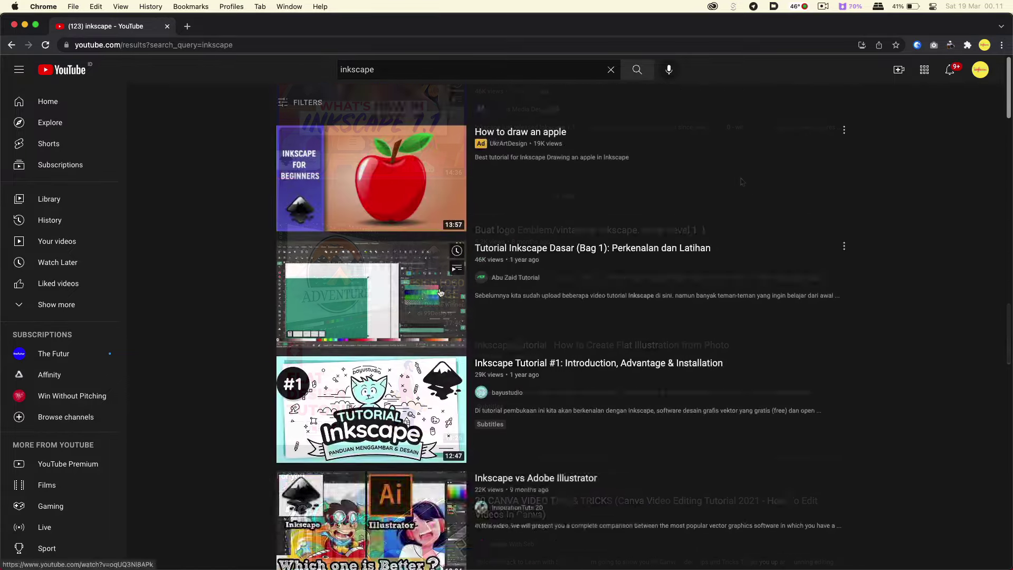
pyautogui.click(370, 295)
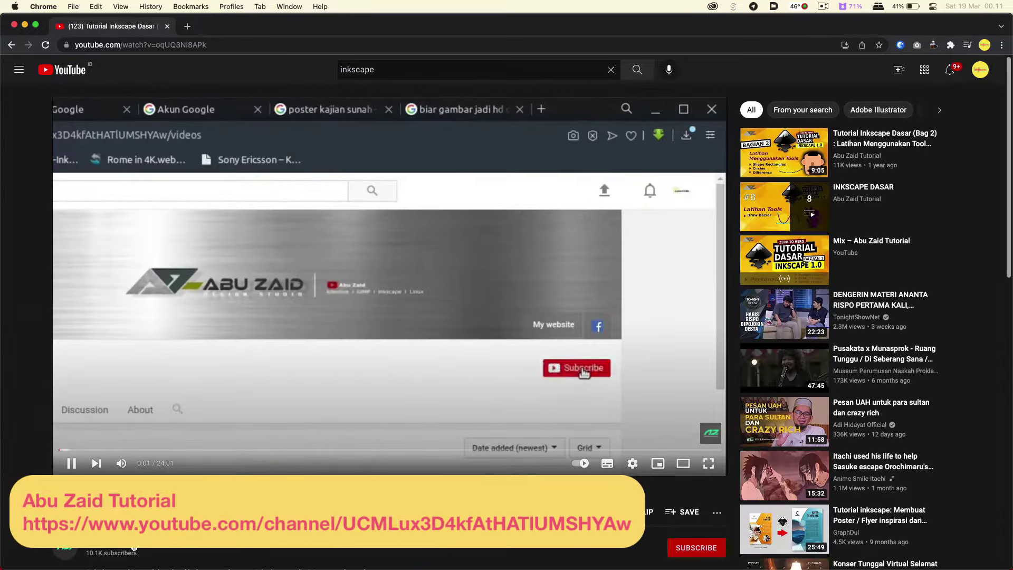
# Go to the channel that posted the video and browse its uploads
pyautogui.click(134, 549)
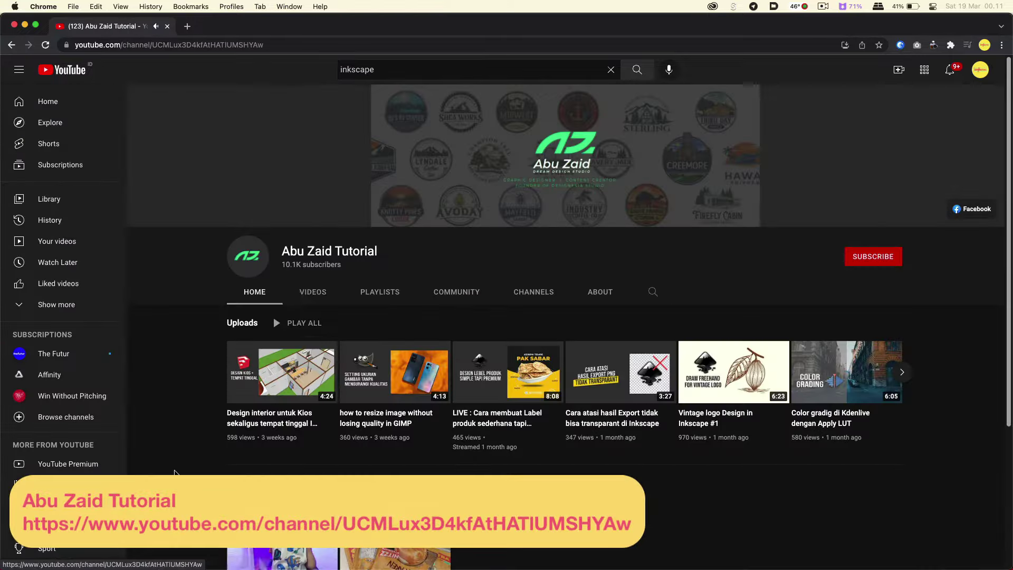
pyautogui.scroll(-3, 385, 348)
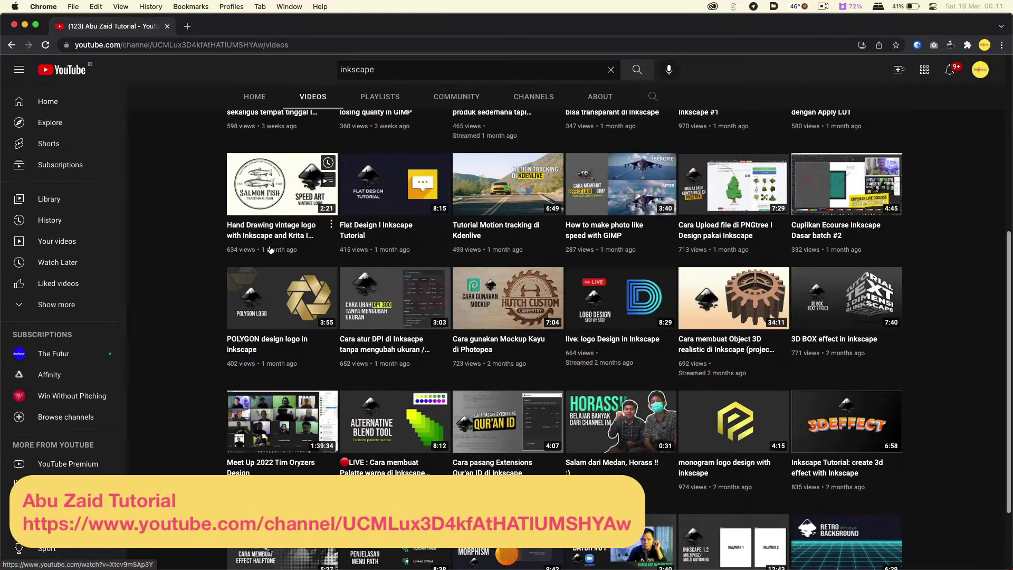
pyautogui.scroll(-3, 386, 369)
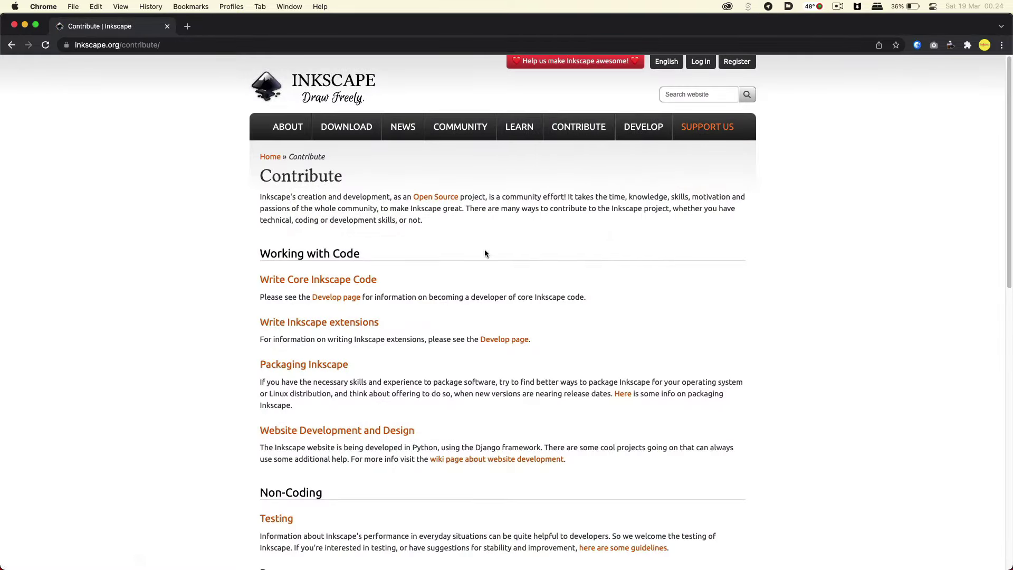
pyautogui.scroll(-3, 484, 249)
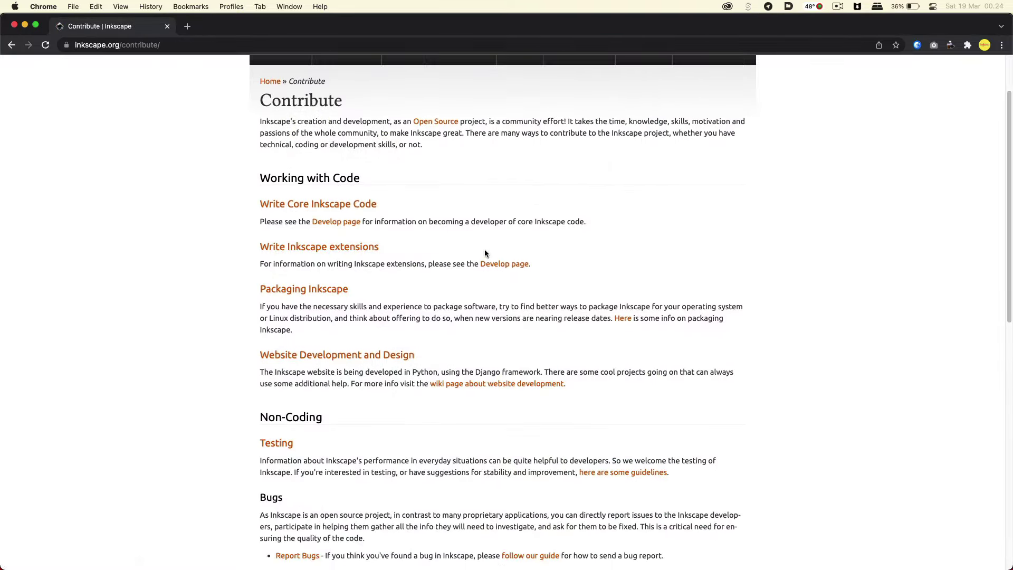
pyautogui.click(397, 186)
pyautogui.scroll(-3, 400, 186)
pyautogui.scroll(-2, 399, 182)
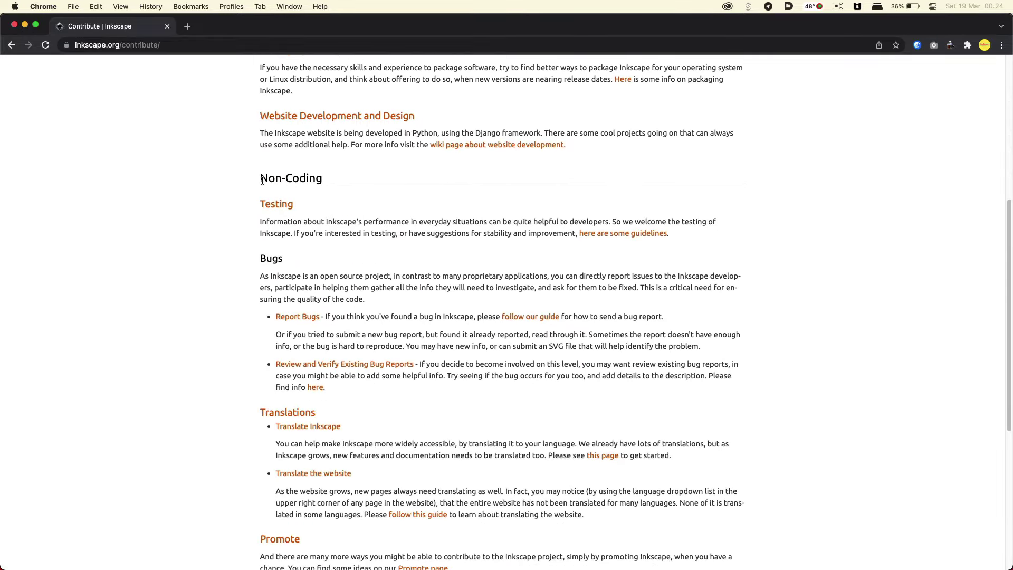
pyautogui.moveTo(262, 180); pyautogui.dragTo(335, 180)
pyautogui.click(336, 201)
pyautogui.scroll(-3, 336, 203)
pyautogui.scroll(-3, 336, 206)
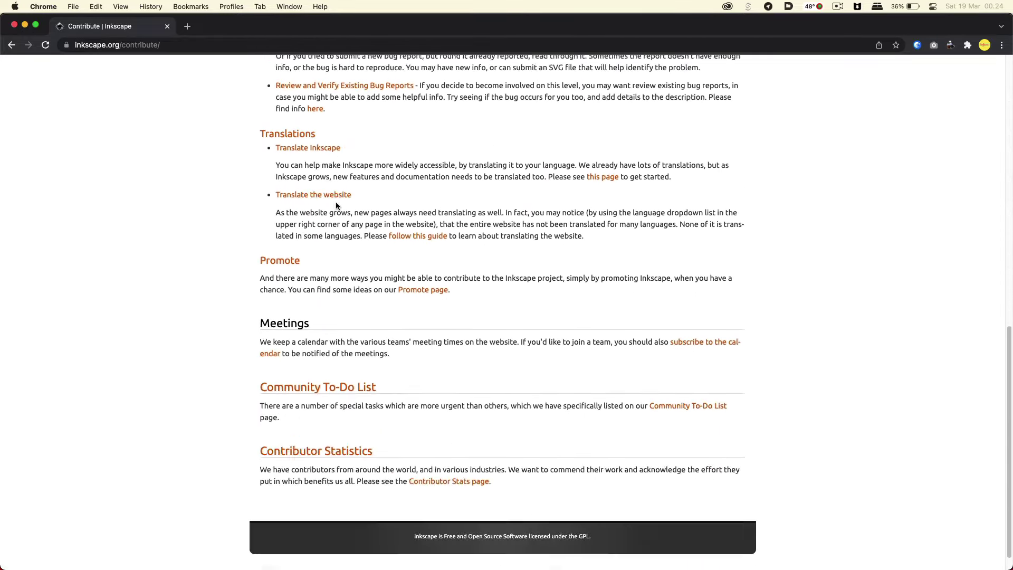
pyautogui.press('Home')
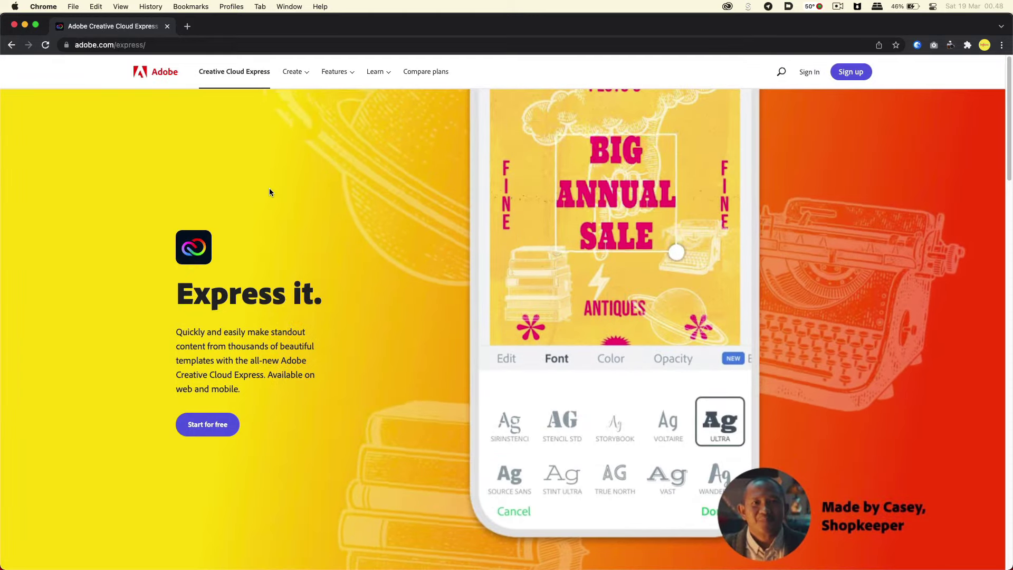
# Open the Adobe Creative Cloud Express site from the search results and start it for free
pyautogui.scroll(-5, 269, 192)
pyautogui.scroll(-3, 269, 192)
pyautogui.scroll(-1, 269, 192)
pyautogui.scroll(-3, 269, 192)
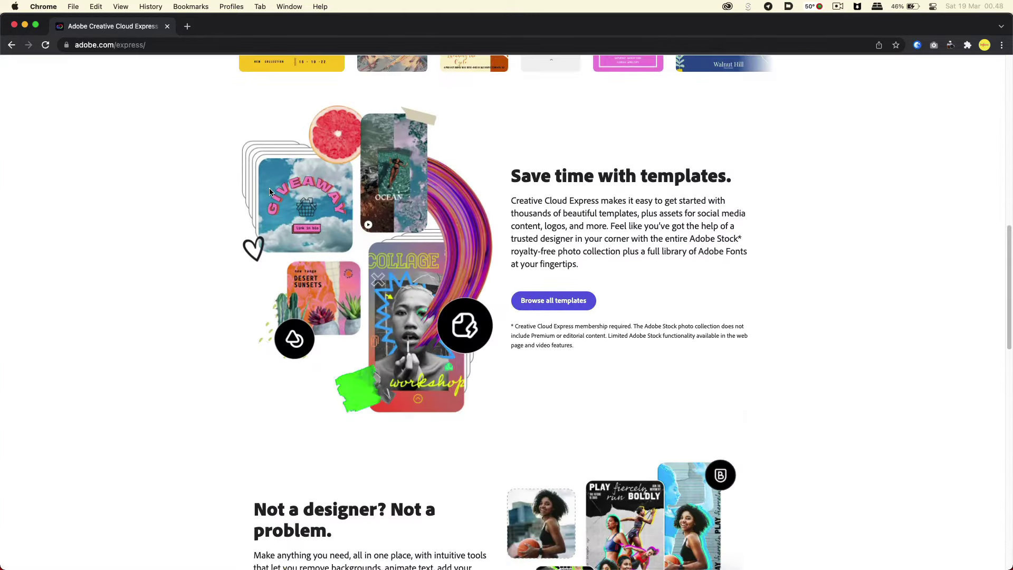
pyautogui.scroll(-5, 269, 192)
pyautogui.scroll(-3, 269, 192)
pyautogui.scroll(-4, 269, 192)
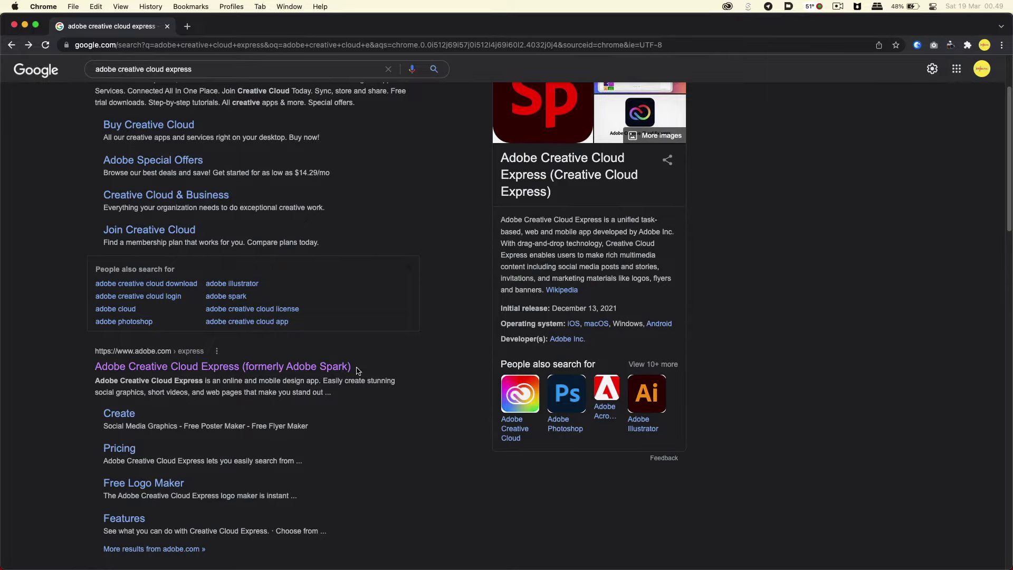
pyautogui.click(151, 408)
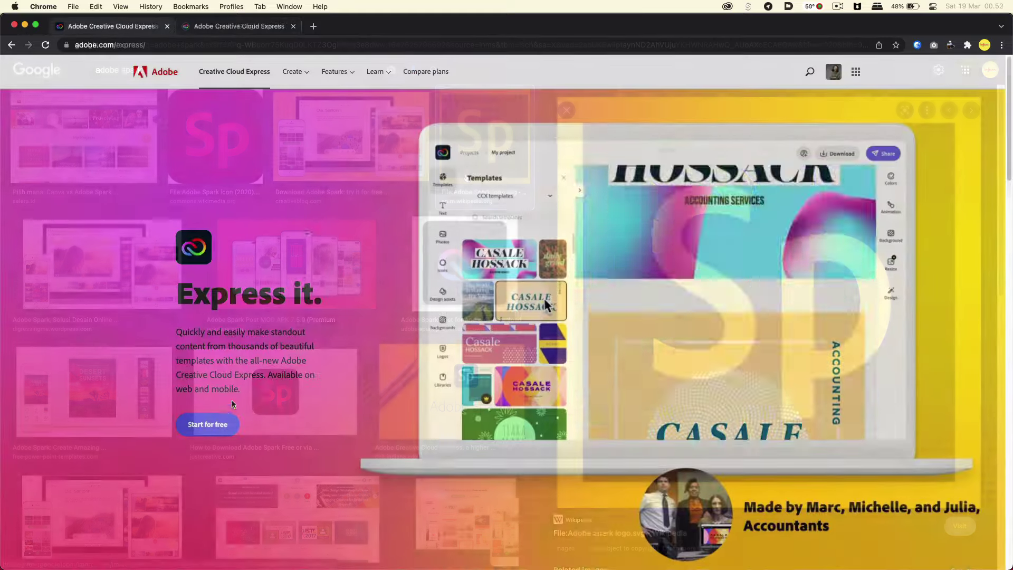
pyautogui.click(209, 424)
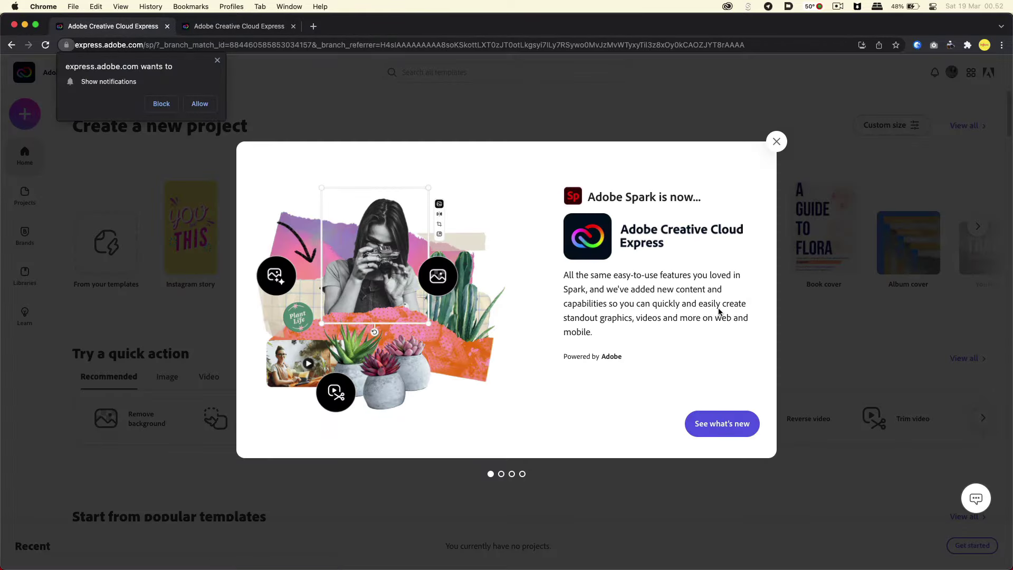
# Dismiss the notification and Spark welcome notices, then create a design from the sushi collage template
pyautogui.click(216, 61)
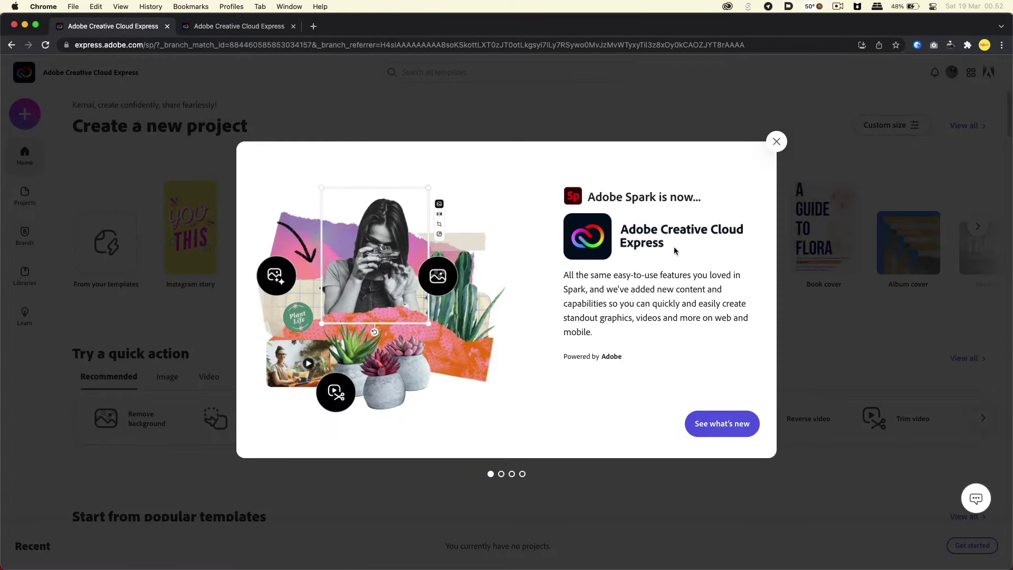
pyautogui.click(776, 141)
pyautogui.scroll(-3, 543, 314)
pyautogui.scroll(-5, 496, 353)
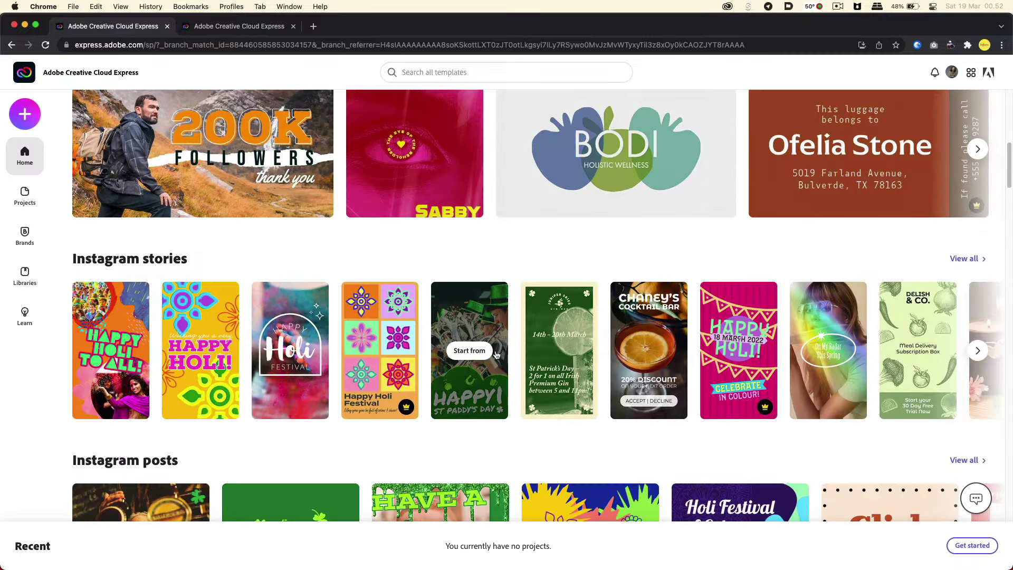
pyautogui.scroll(-5, 496, 354)
pyautogui.scroll(-5, 496, 354)
pyautogui.scroll(-5, 496, 355)
pyautogui.scroll(-5, 496, 354)
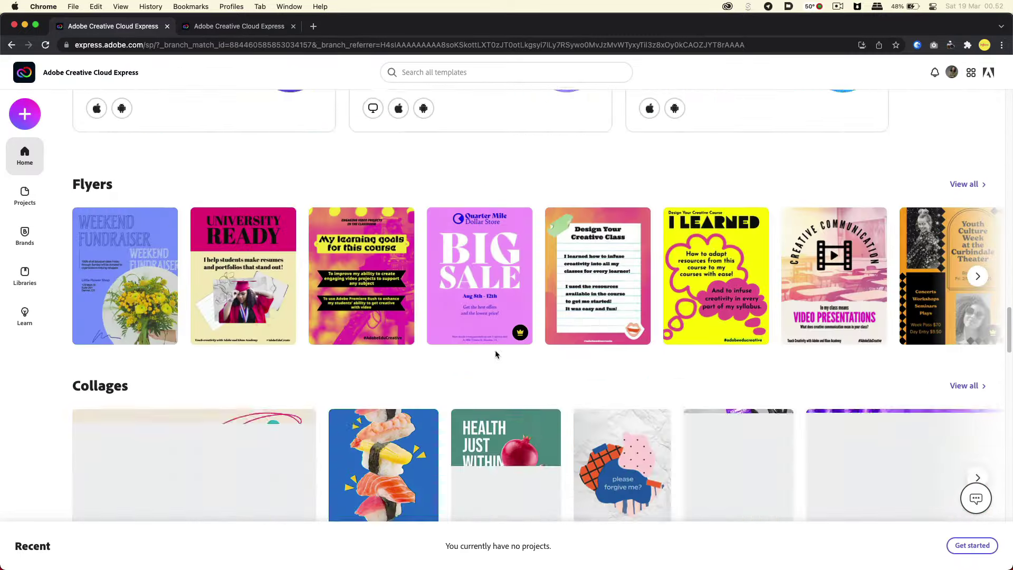
pyautogui.scroll(-2, 496, 354)
pyautogui.scroll(-3, 496, 354)
pyautogui.click(403, 257)
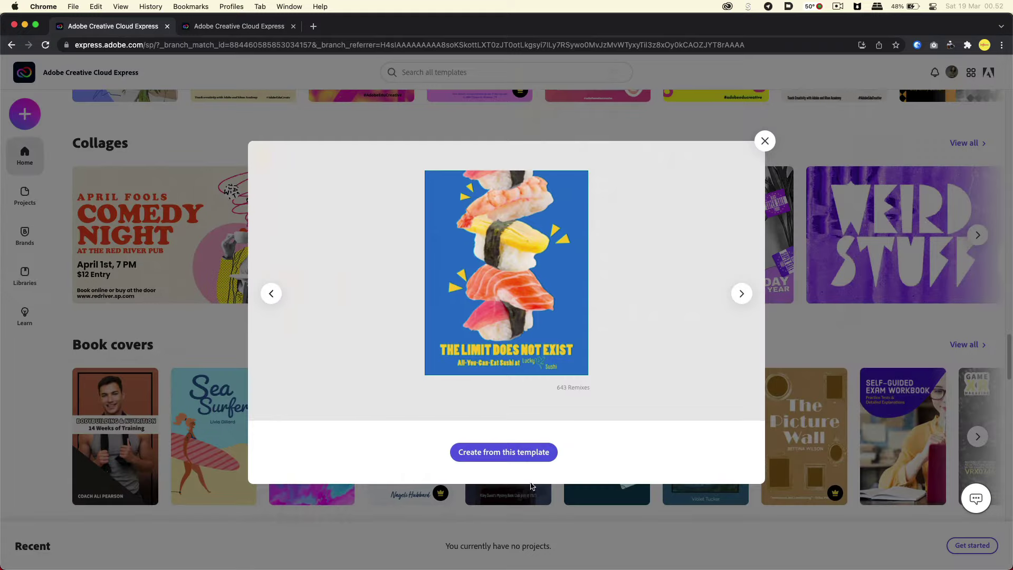
pyautogui.click(525, 454)
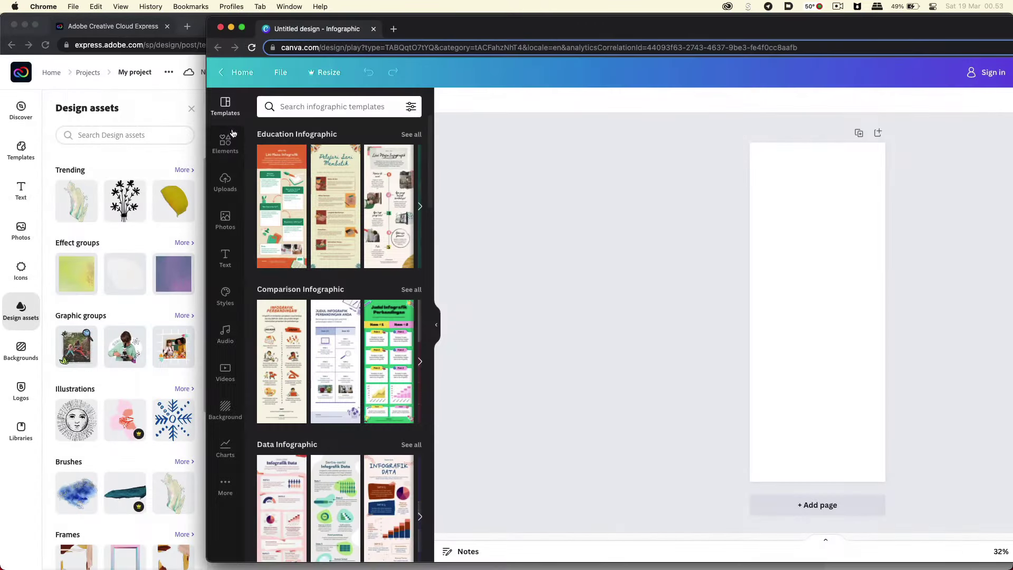
# Retitle the sushi poster headline to 'SUSHI MURAH KAPAN LAGI'
pyautogui.click(176, 105)
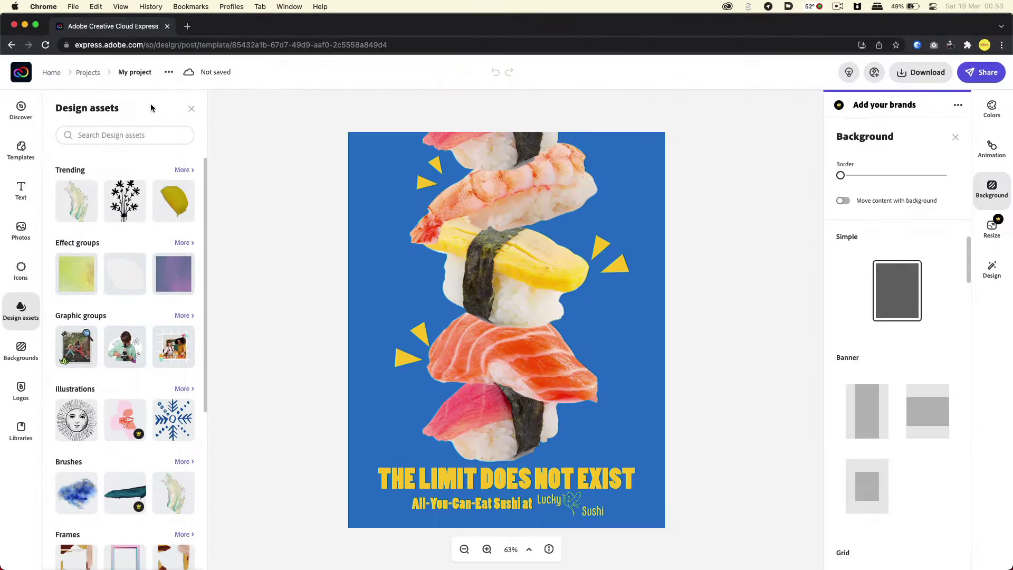
pyautogui.click(413, 477)
pyautogui.tripleClick(902, 139)
pyautogui.write('Sushi murah kapan lagi')
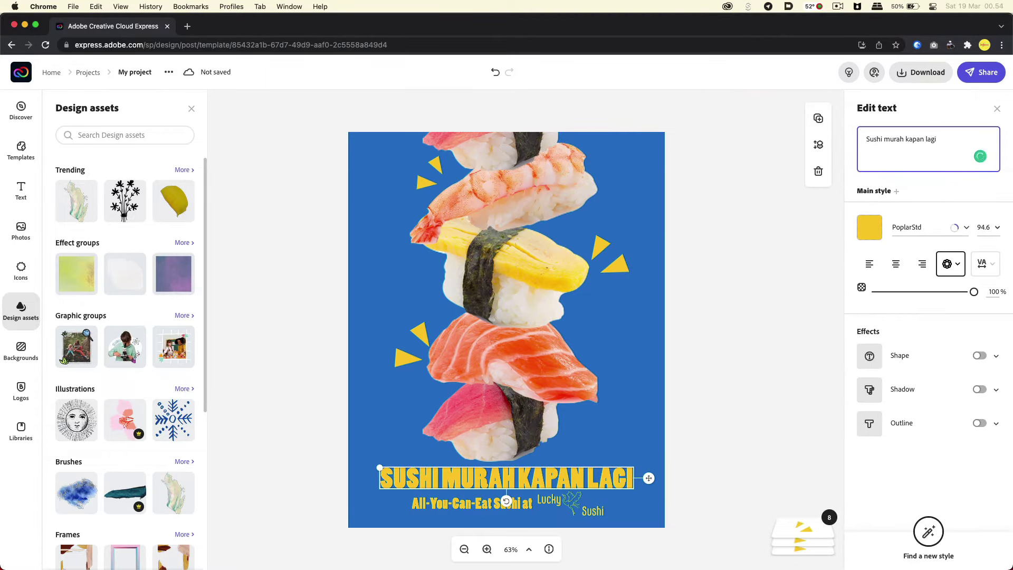
pyautogui.click(768, 262)
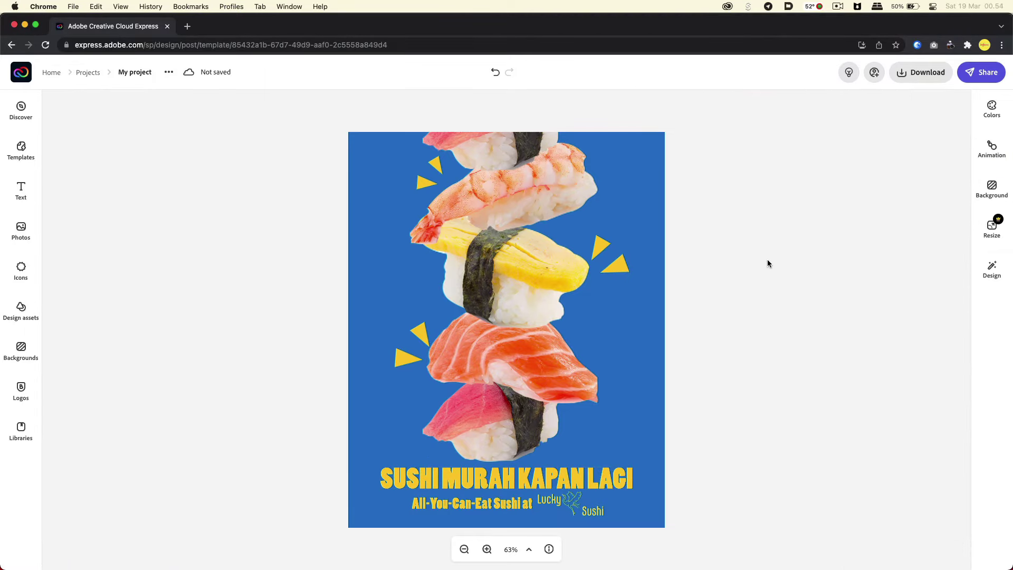
# Add a yellow spark starburst icon to the right of the salmon
pyautogui.click(21, 230)
pyautogui.scroll(-3, 112, 411)
pyautogui.scroll(-2, 112, 412)
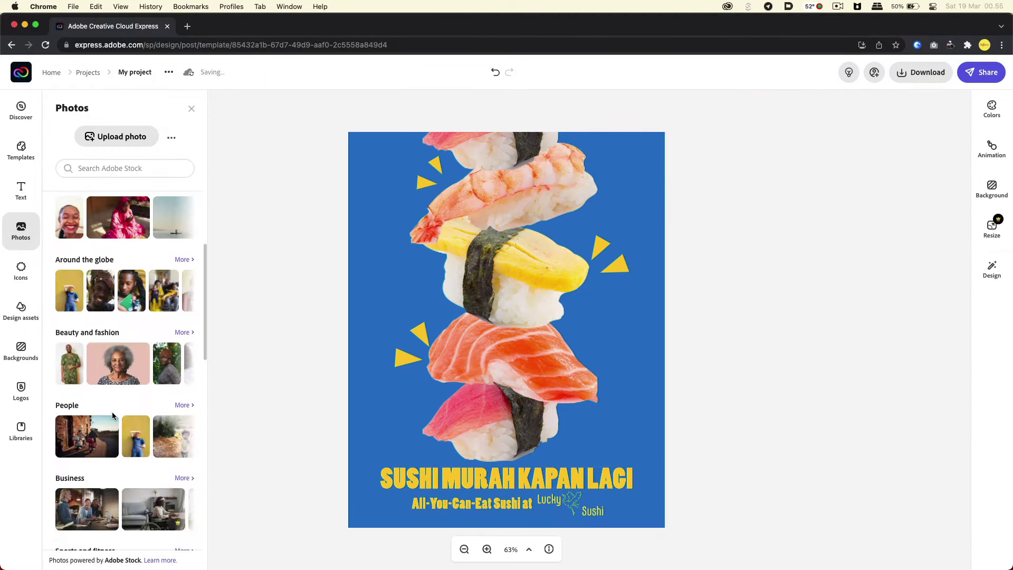
pyautogui.scroll(-3, 111, 412)
pyautogui.click(21, 269)
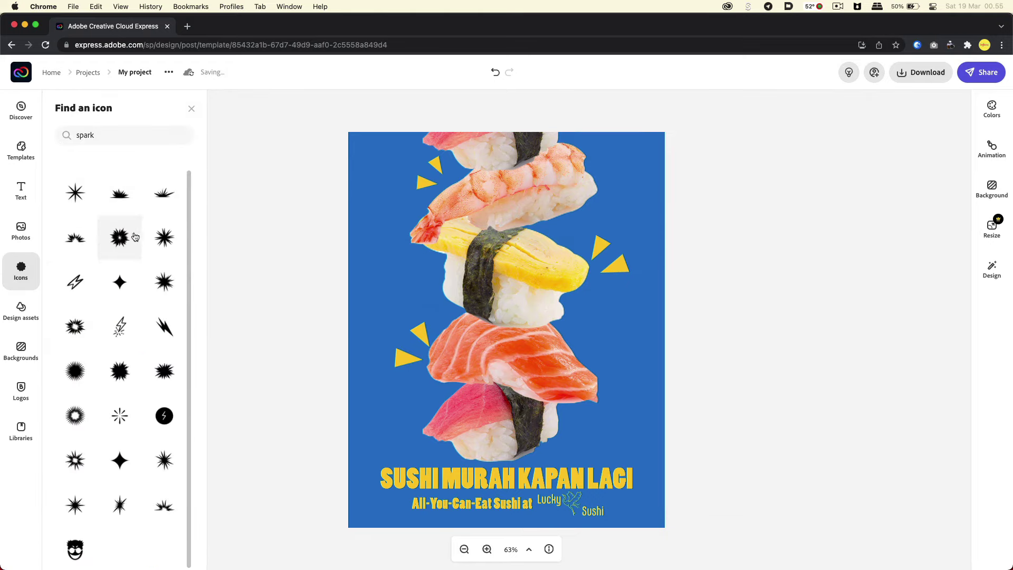
pyautogui.moveTo(120, 238); pyautogui.dragTo(348, 246)
pyautogui.click(869, 172)
pyautogui.click(925, 226)
pyautogui.moveTo(446, 248); pyautogui.dragTo(678, 331)
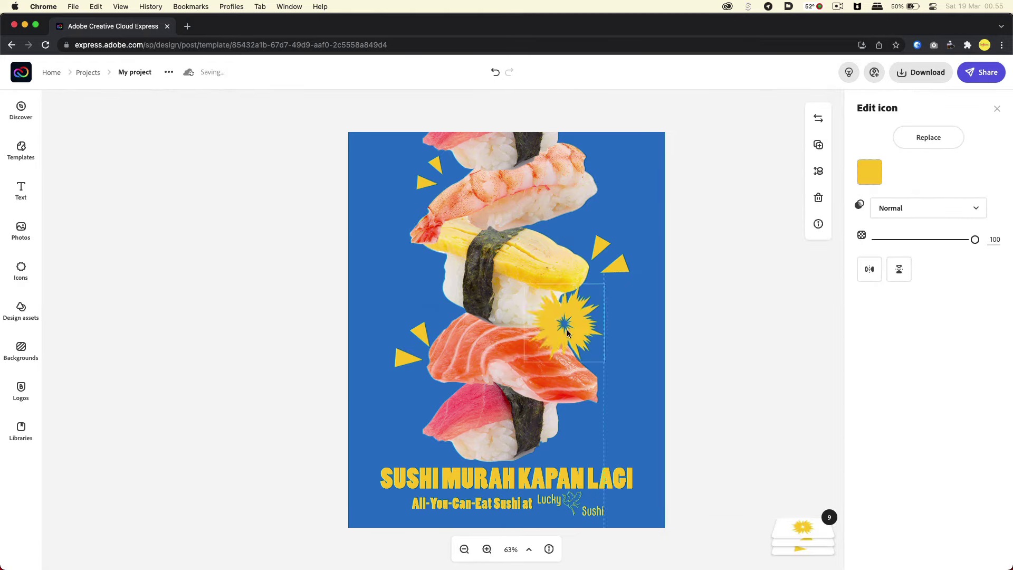
pyautogui.click(20, 109)
# Browse all graphic groups in the design assets collection
pyautogui.click(21, 310)
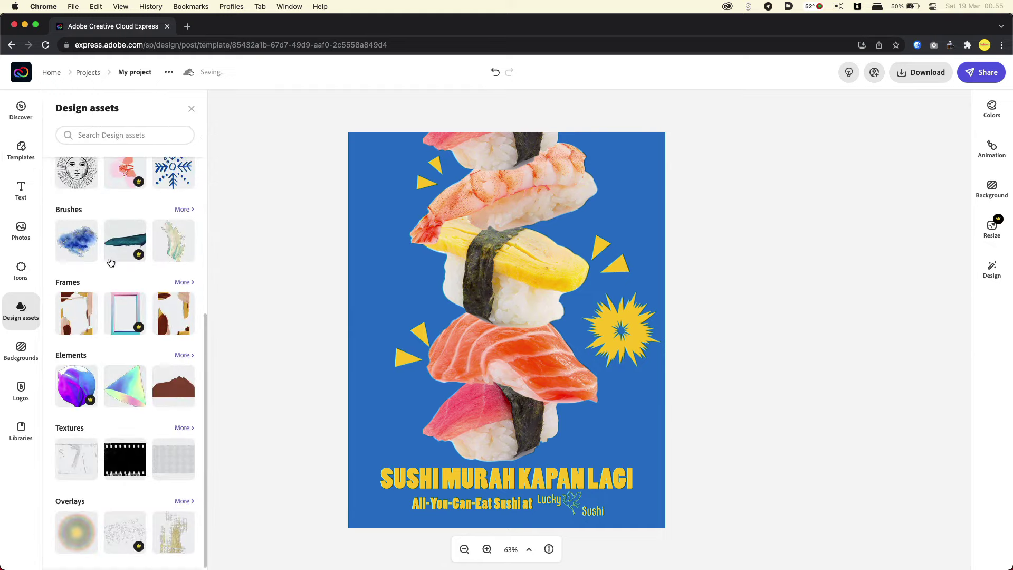
pyautogui.scroll(3, 172, 279)
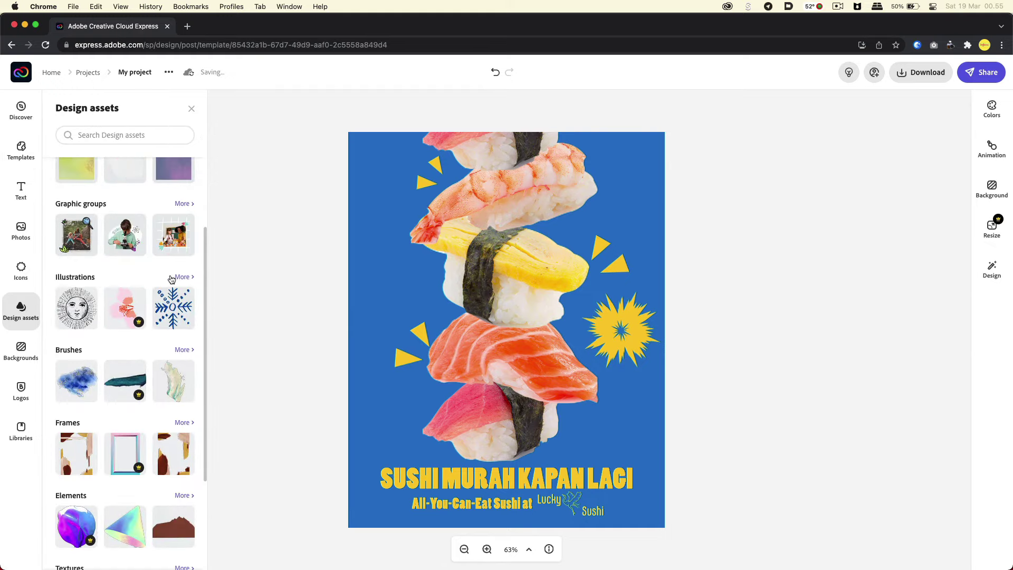
pyautogui.click(185, 205)
pyautogui.scroll(-1, 162, 382)
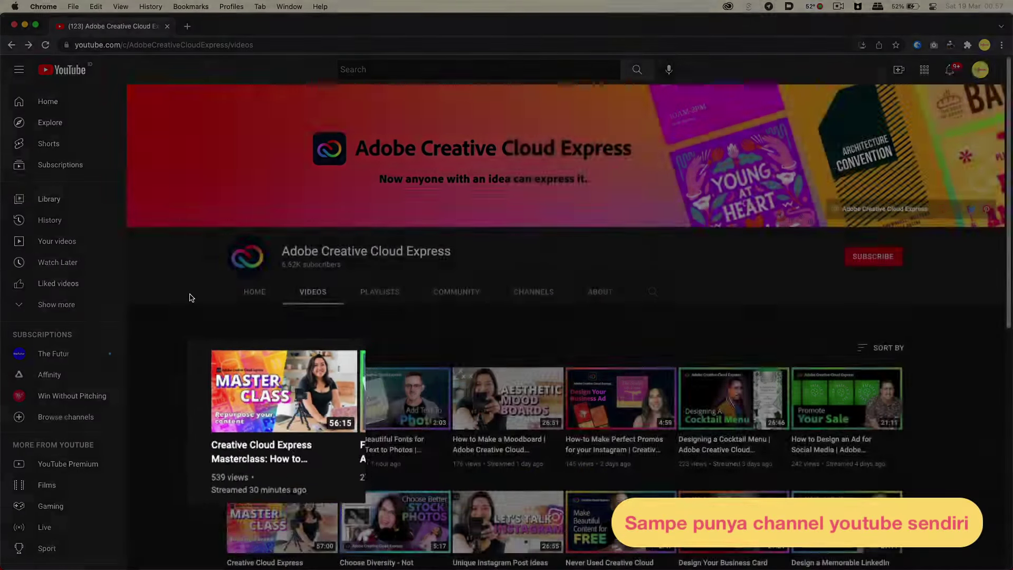
# Scroll through the Adobe Creative Cloud Express channel's uploaded videos
pyautogui.scroll(-3, 190, 298)
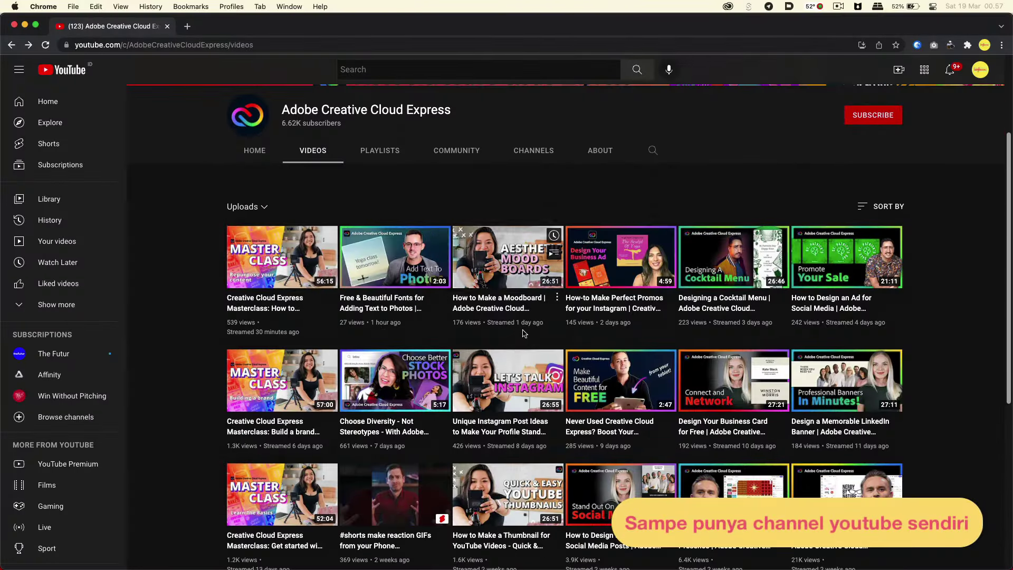
pyautogui.scroll(-2, 524, 333)
pyautogui.scroll(-2, 524, 333)
pyautogui.scroll(-2, 525, 334)
pyautogui.scroll(-1, 525, 335)
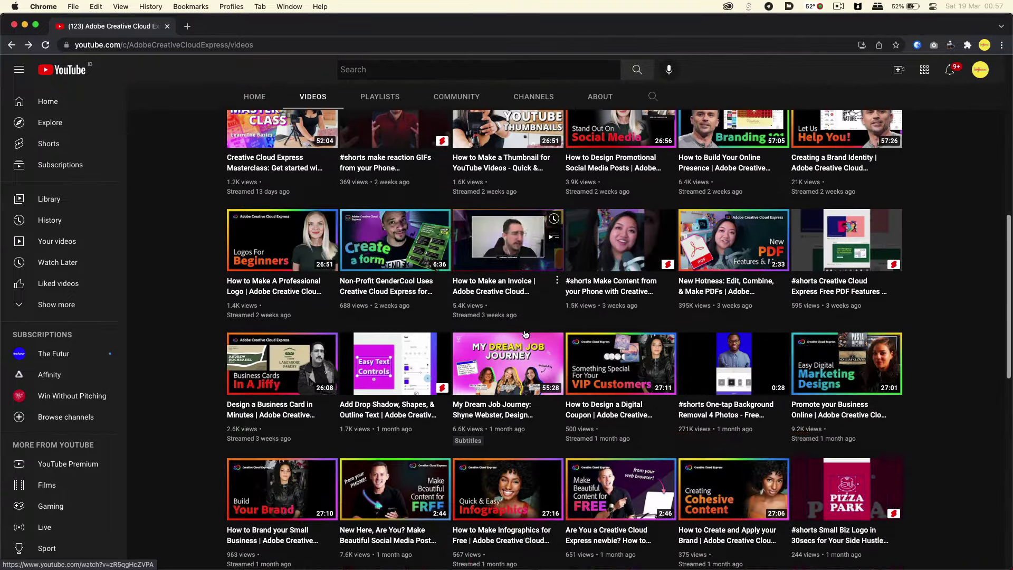
pyautogui.scroll(-4, 526, 334)
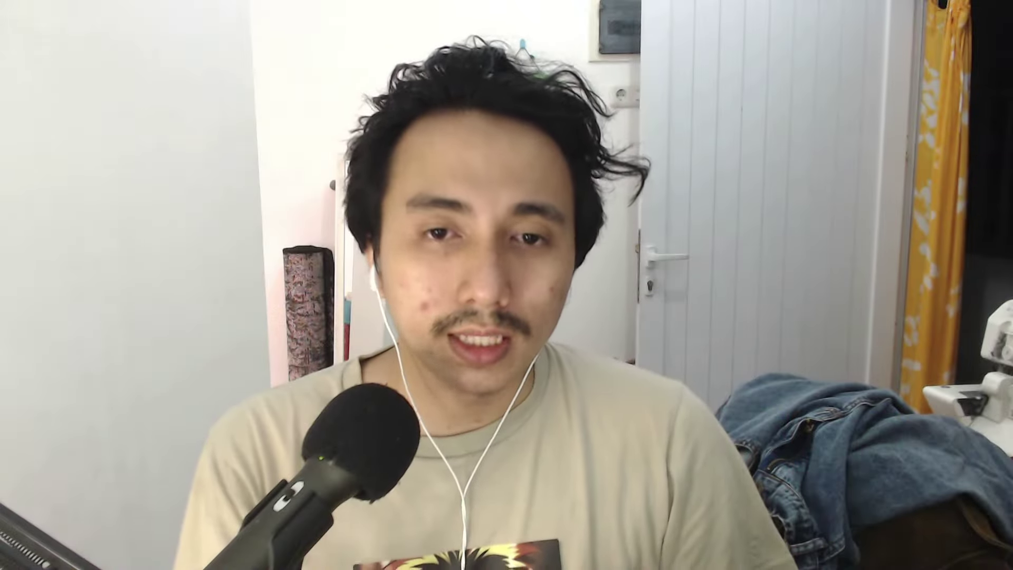